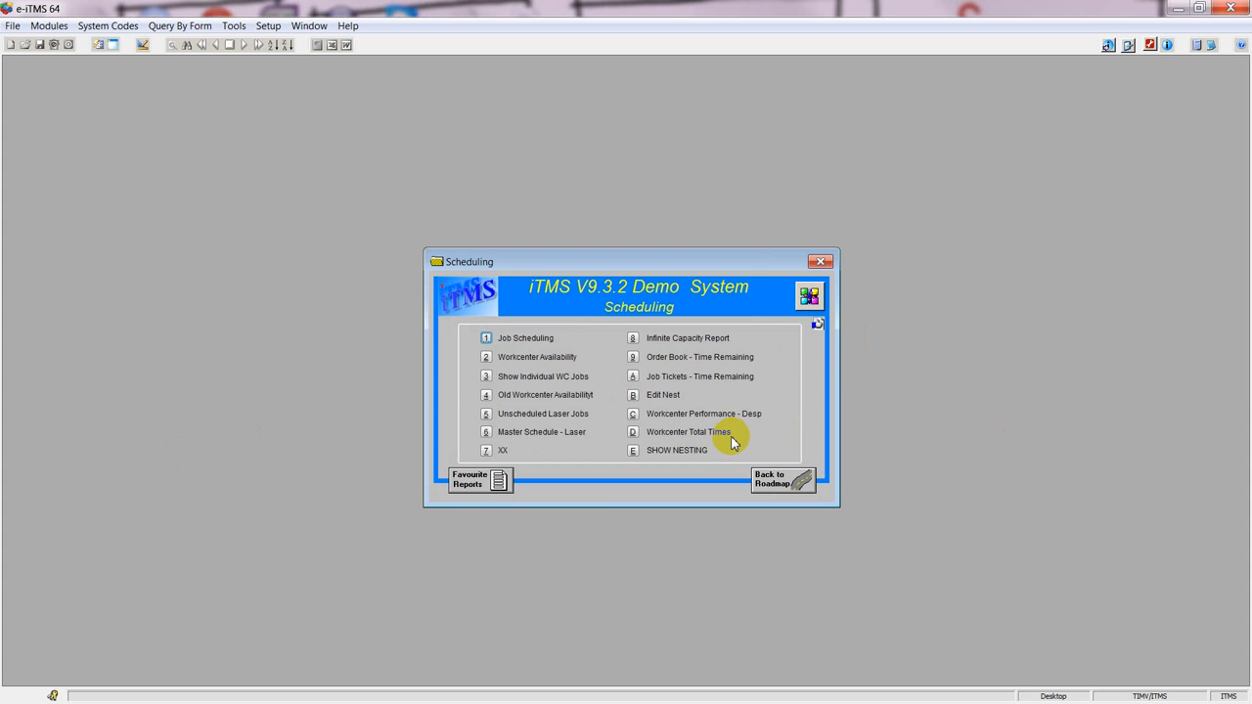
List only the STOCK job "CNC PART SN45876948" due 12/02/2013 for scheduling, picking its job number from the job lookup.
{"action": "left_click", "coordinate": [486, 337]}
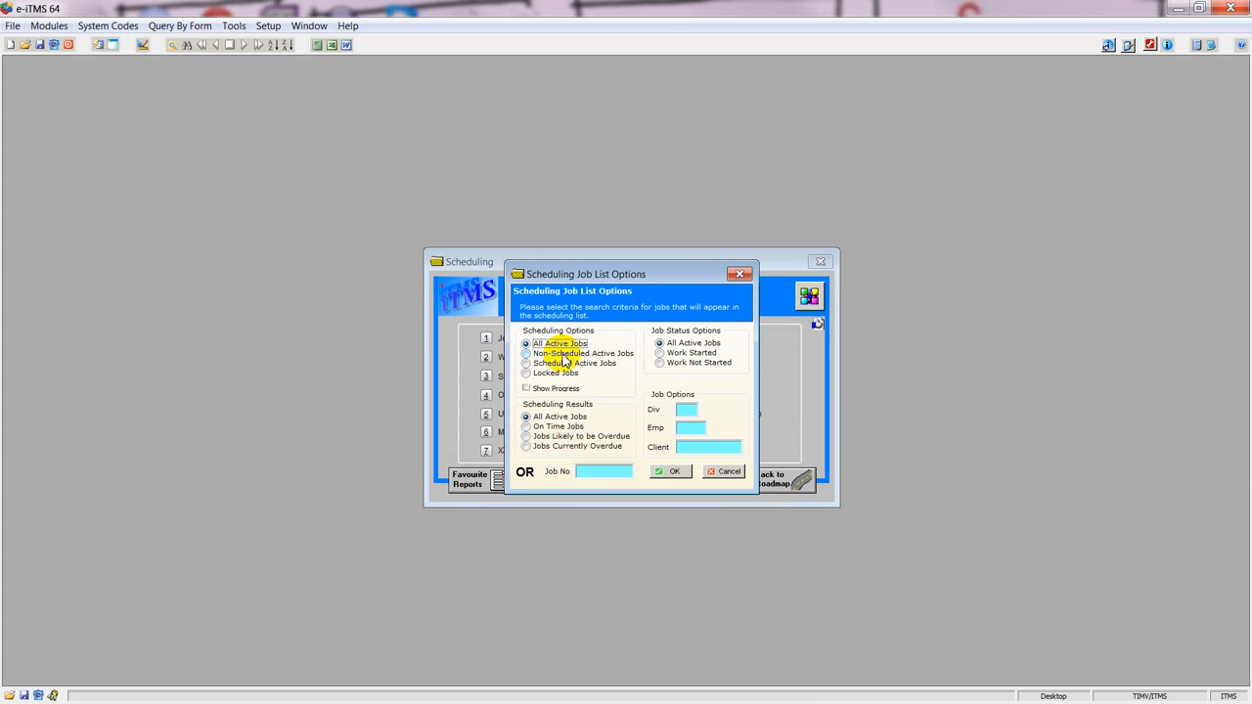
{"action": "left_click", "coordinate": [597, 471]}
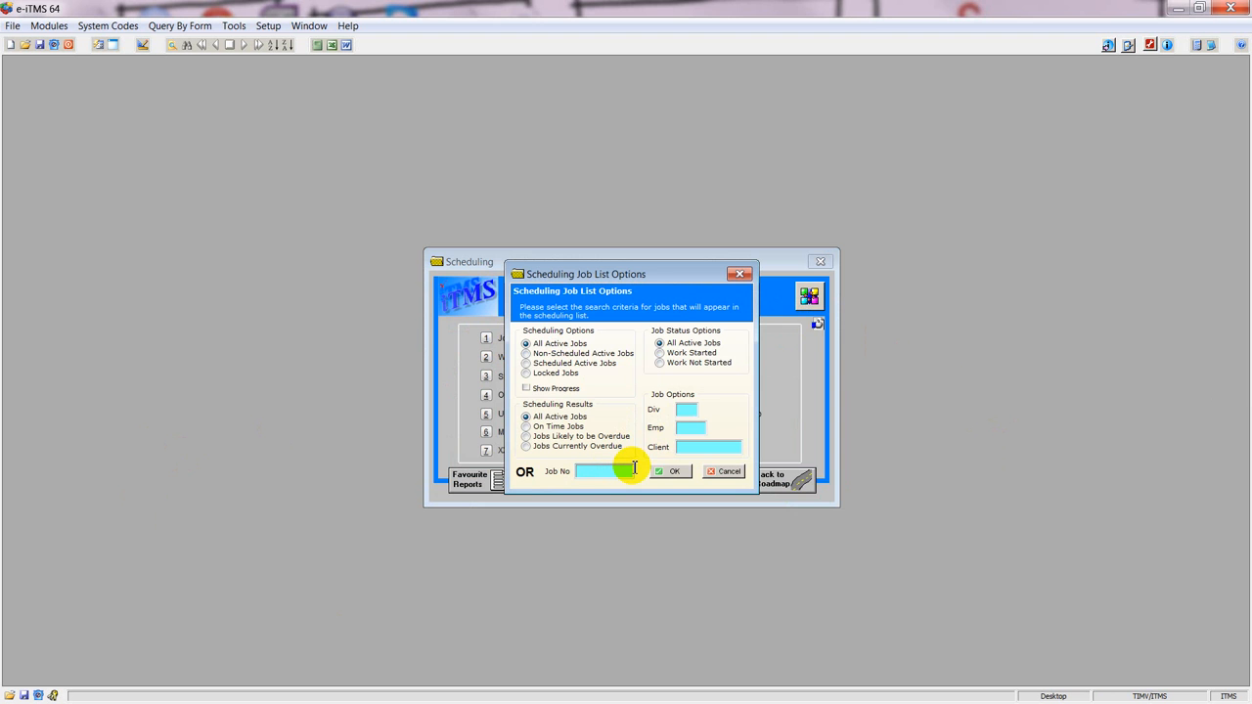
{"action": "key", "text": "F2"}
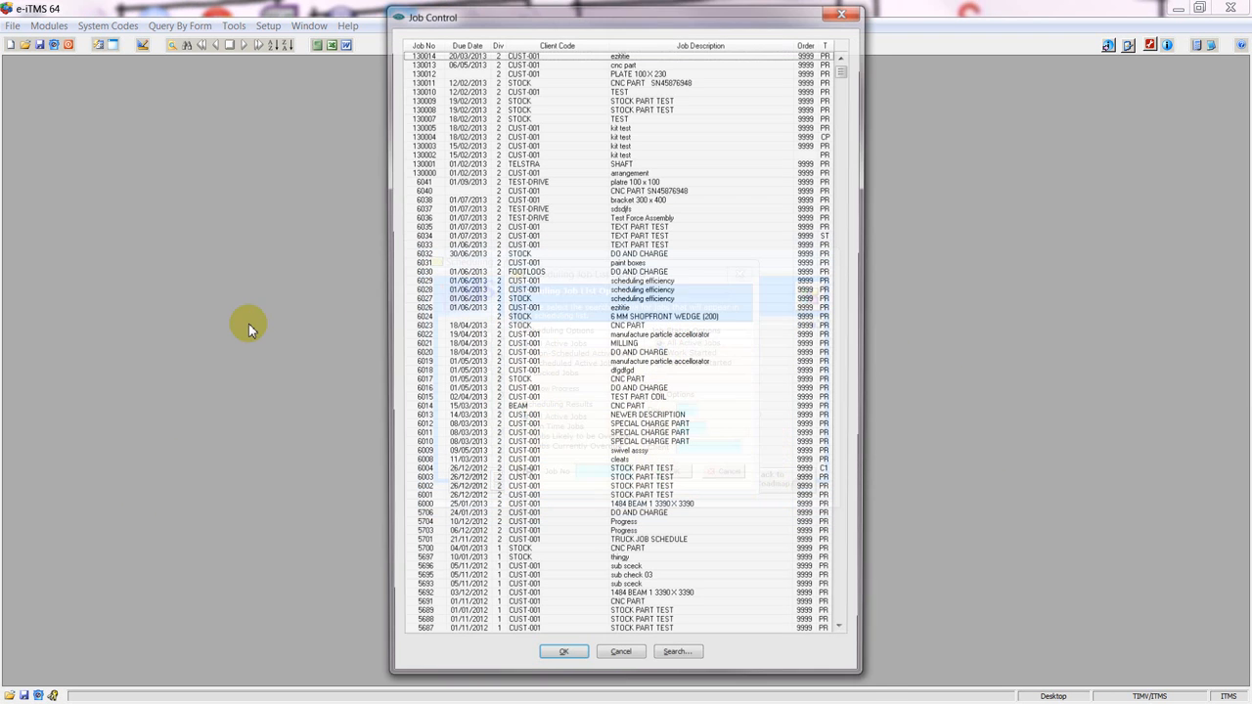
{"action": "left_click", "coordinate": [634, 80]}
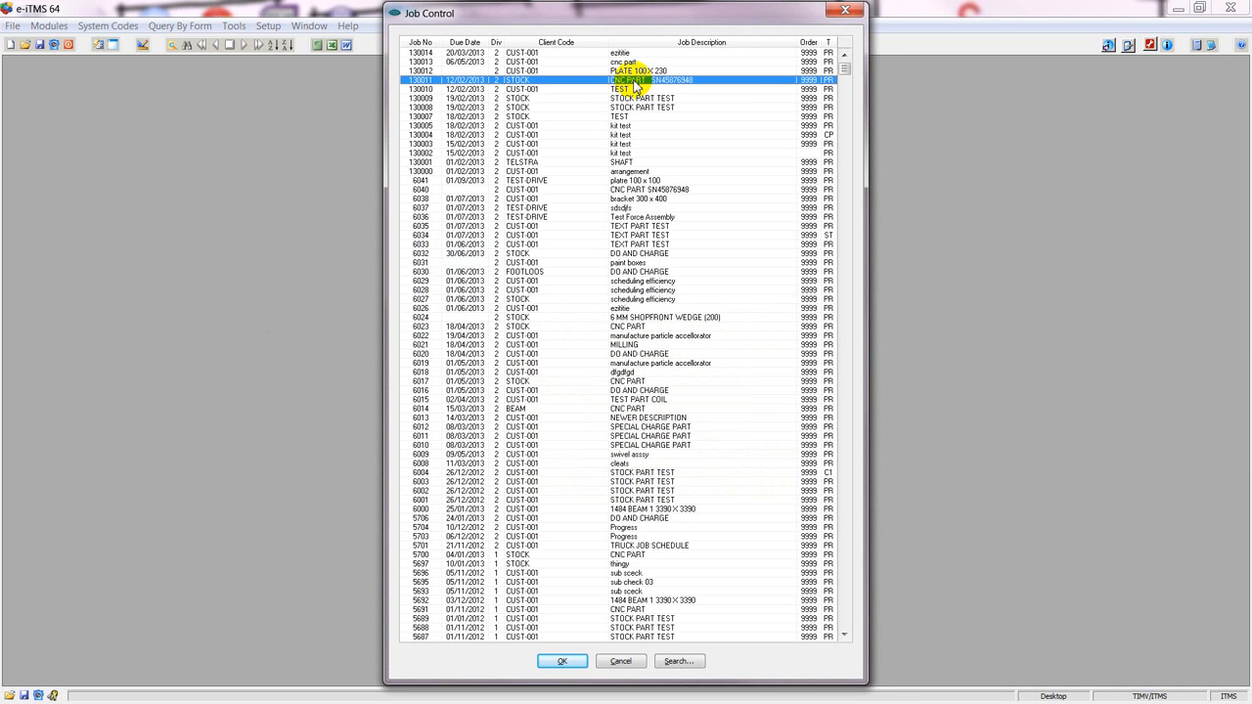
{"action": "double_click", "coordinate": [634, 81]}
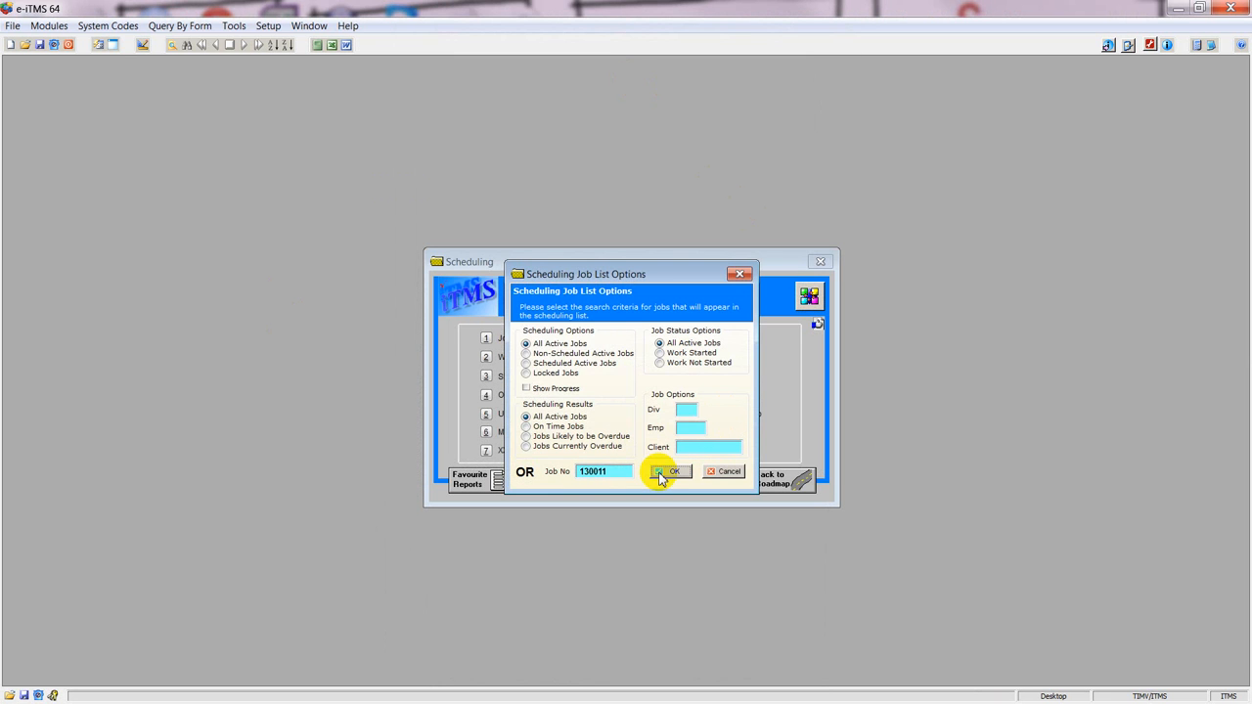
{"action": "left_click", "coordinate": [662, 472]}
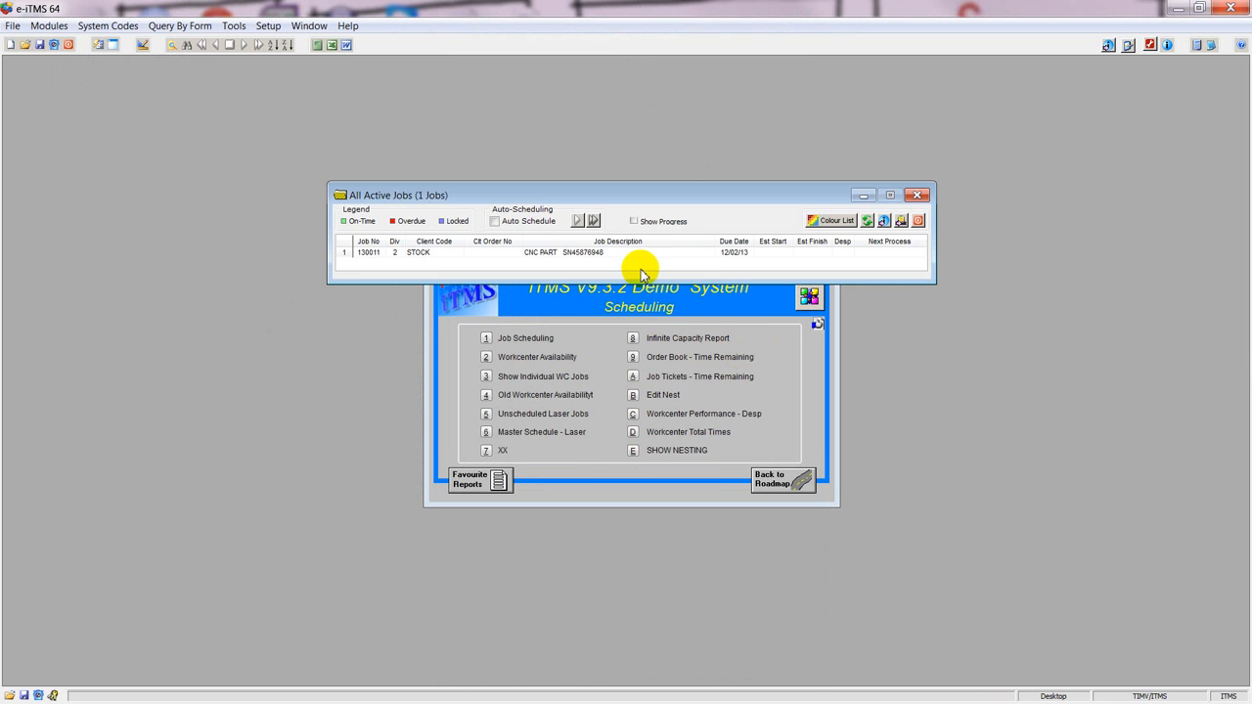
Open the job's detailed schedule from its scheduling summary and calculate it forward using First Date Available.
{"action": "left_click", "coordinate": [634, 253]}
{"action": "left_click", "coordinate": [903, 225]}
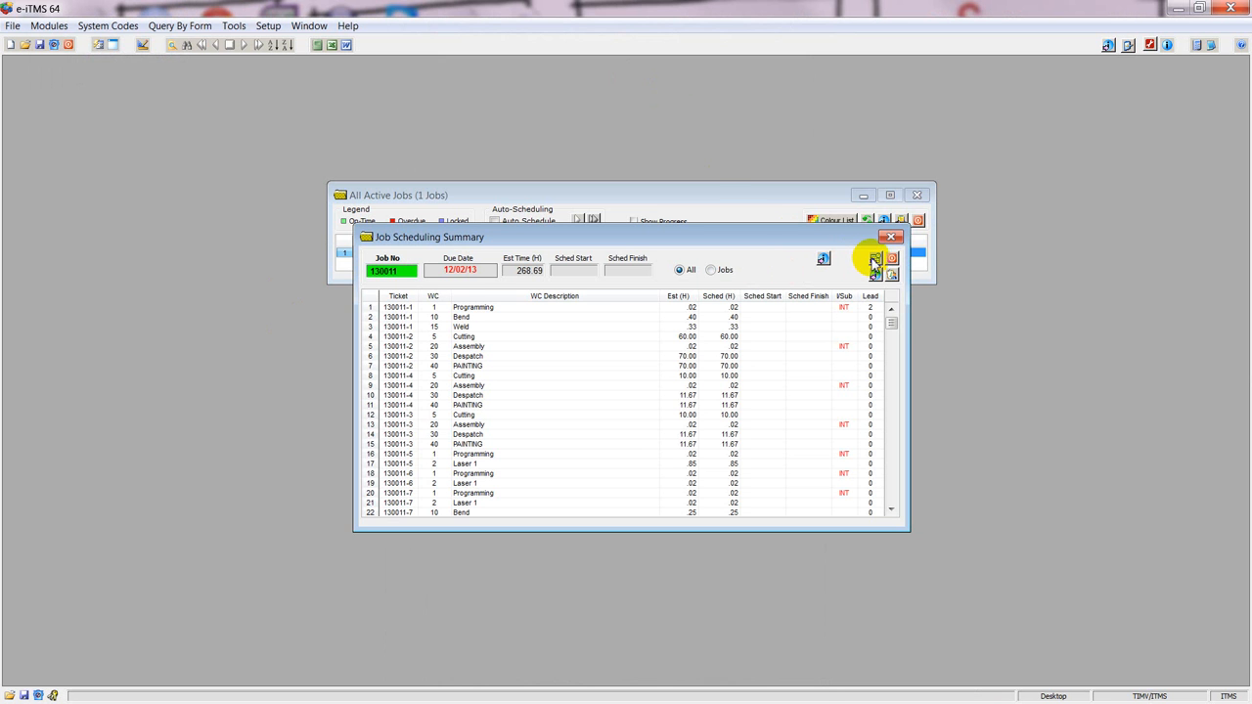
{"action": "left_click", "coordinate": [875, 260]}
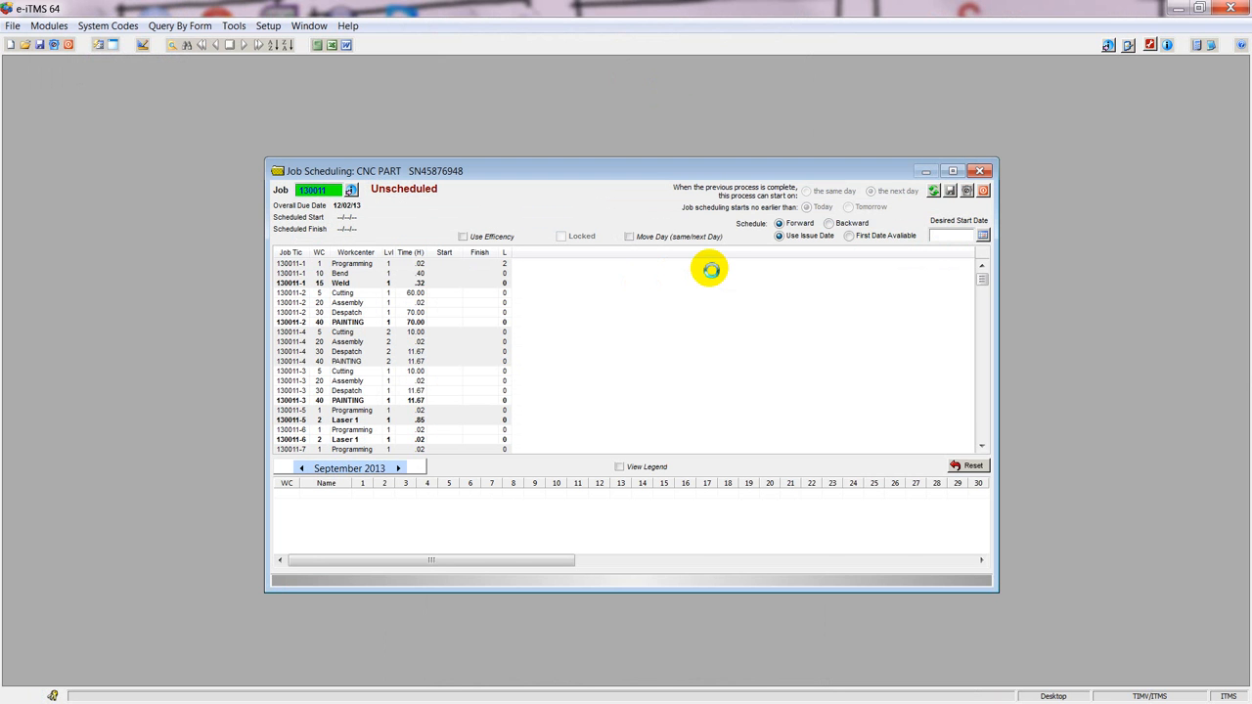
{"action": "left_click", "coordinate": [885, 236]}
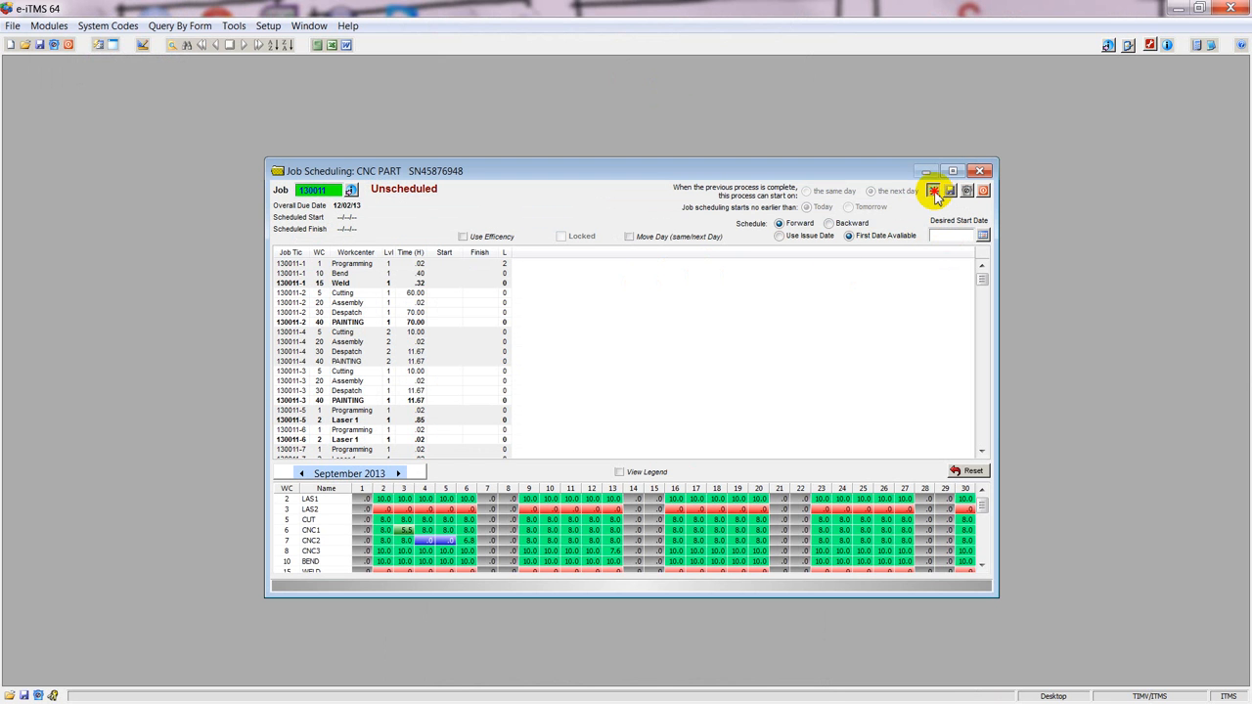
{"action": "left_click", "coordinate": [934, 192]}
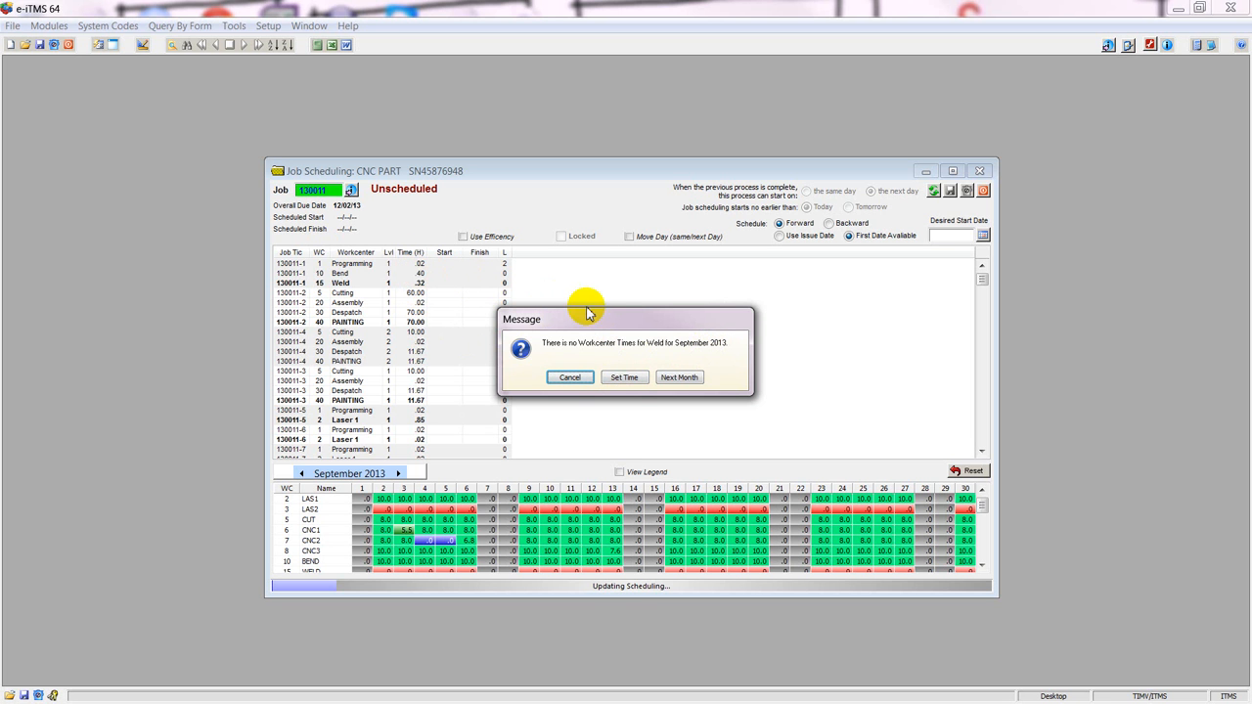
Set the missing Weld workcenter times to 10.0 hours for the entire months June through December 2013.
{"action": "left_click", "coordinate": [623, 377]}
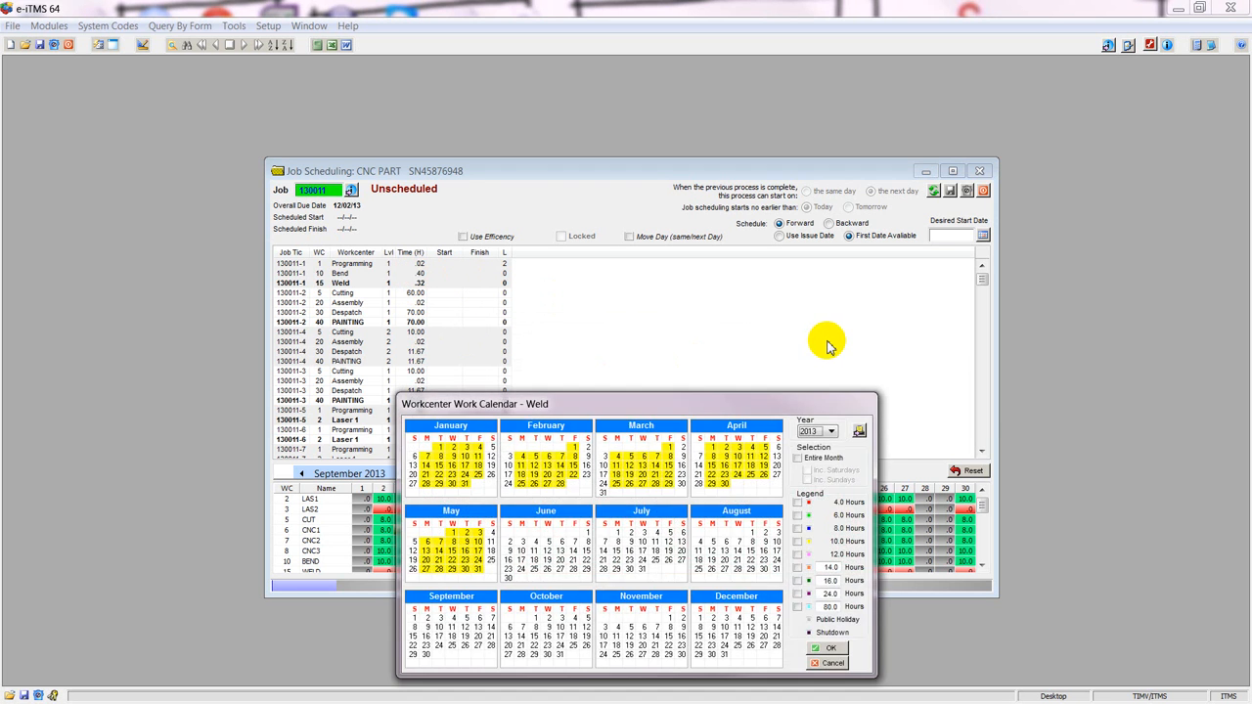
{"action": "left_click", "coordinate": [798, 458]}
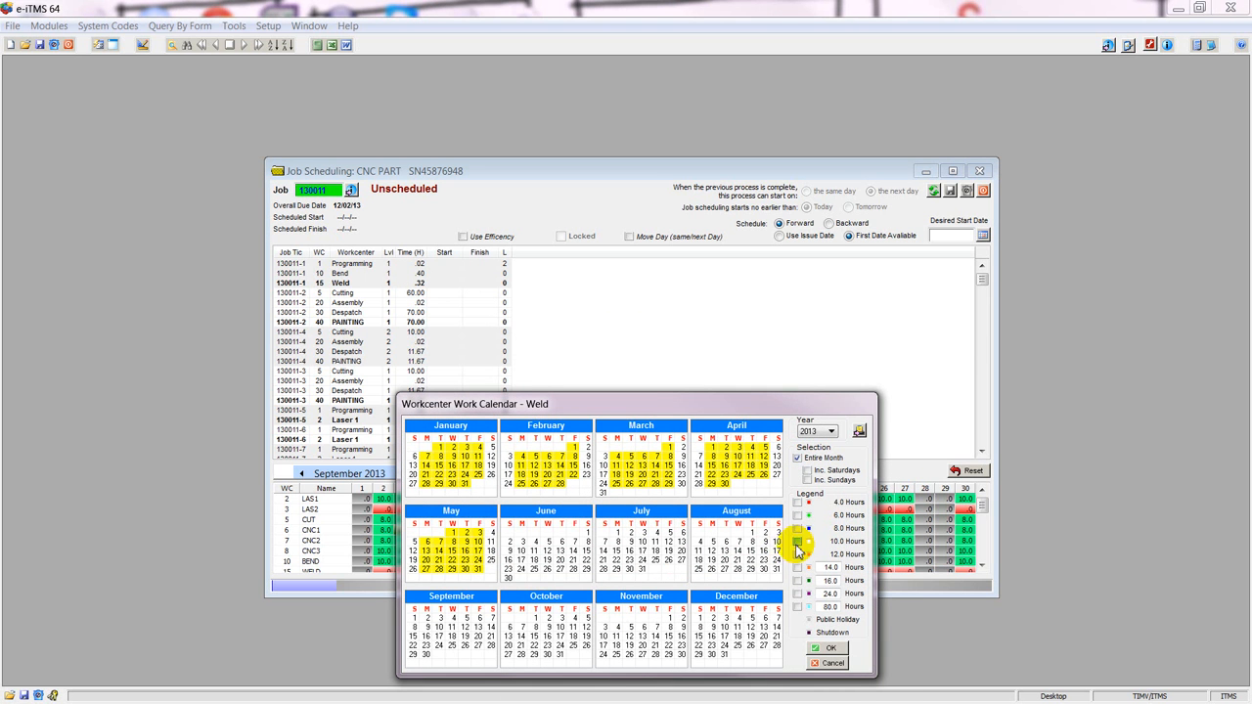
{"action": "left_click", "coordinate": [797, 543]}
{"action": "left_click", "coordinate": [548, 564]}
{"action": "left_click", "coordinate": [669, 548]}
{"action": "left_click", "coordinate": [744, 542]}
{"action": "left_click", "coordinate": [736, 631]}
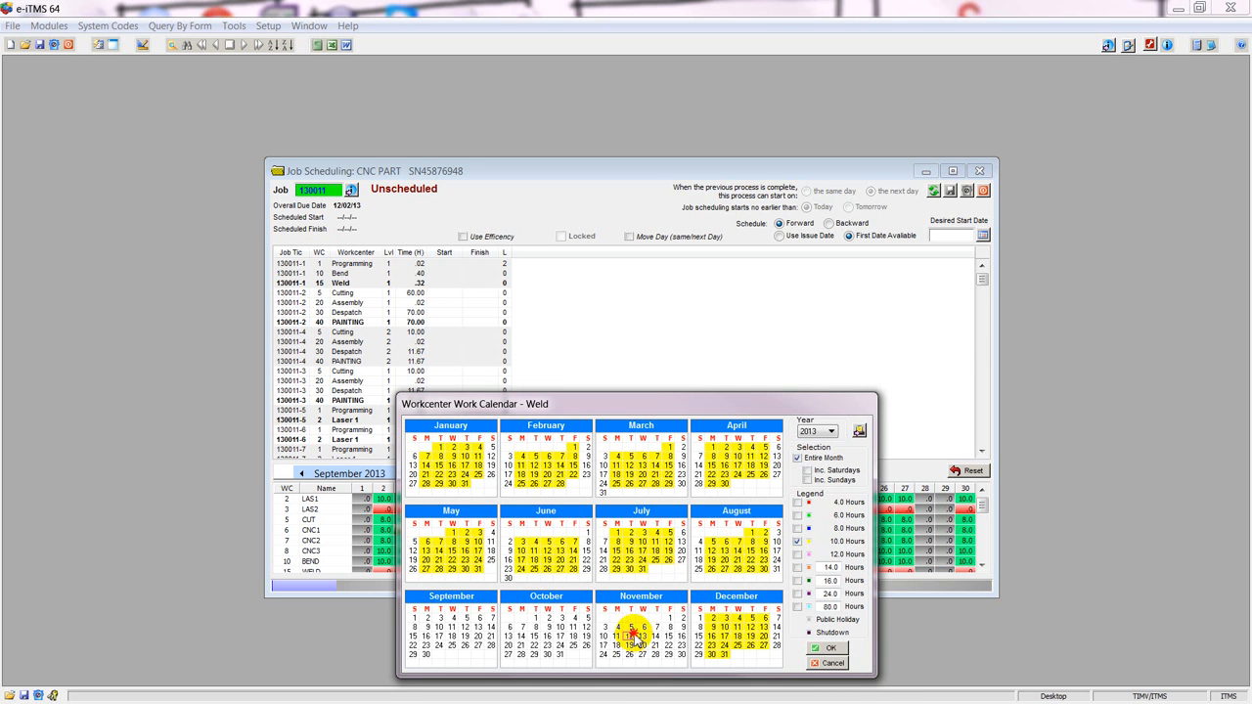
{"action": "left_click", "coordinate": [631, 634]}
{"action": "left_click", "coordinate": [536, 626]}
{"action": "left_click", "coordinate": [454, 624]}
{"action": "left_click", "coordinate": [825, 648]}
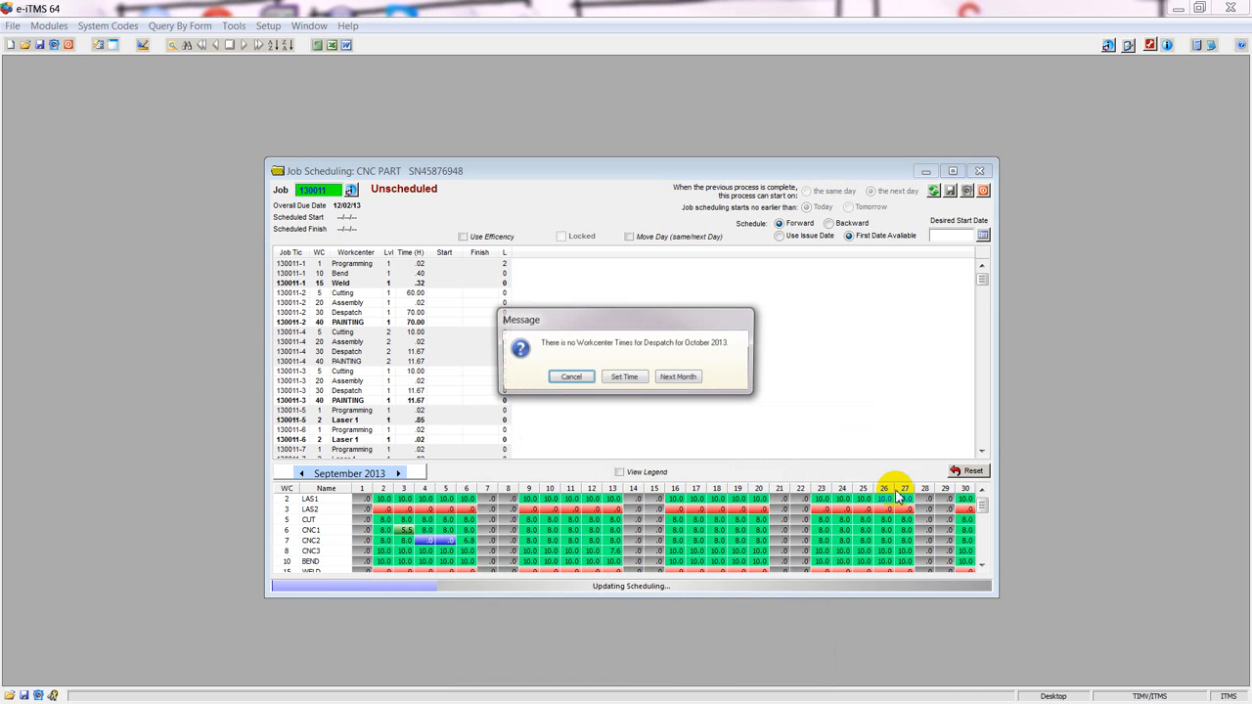
Set the missing Despatch workcenter times to 12.0 hours for the entire months September through December 2013.
{"action": "left_click", "coordinate": [623, 377]}
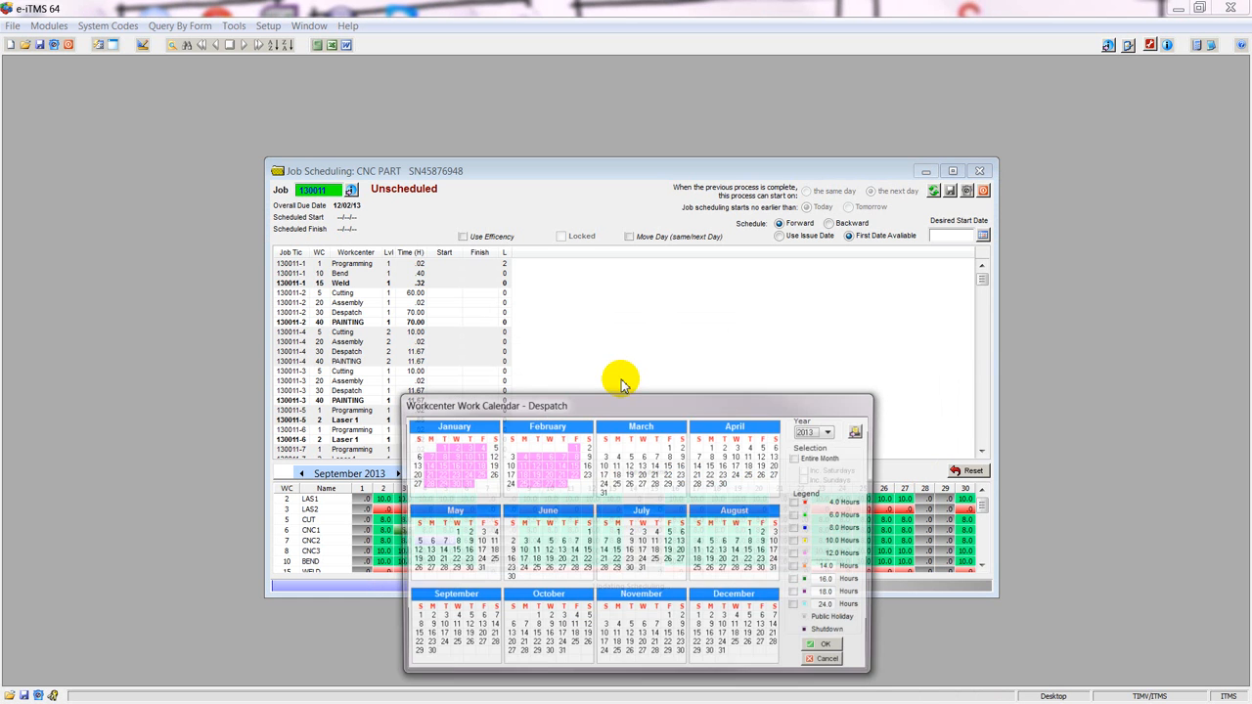
{"action": "left_click", "coordinate": [798, 458]}
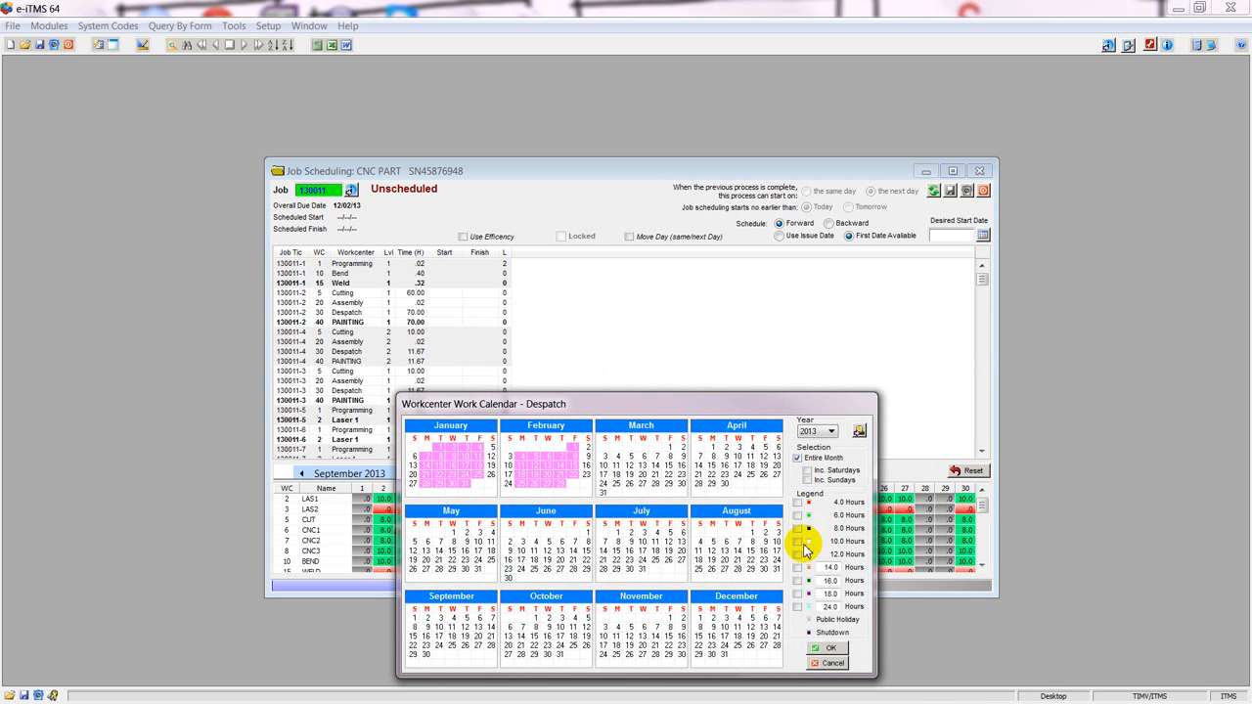
{"action": "left_click", "coordinate": [797, 554]}
{"action": "left_click", "coordinate": [463, 643]}
{"action": "left_click", "coordinate": [551, 638]}
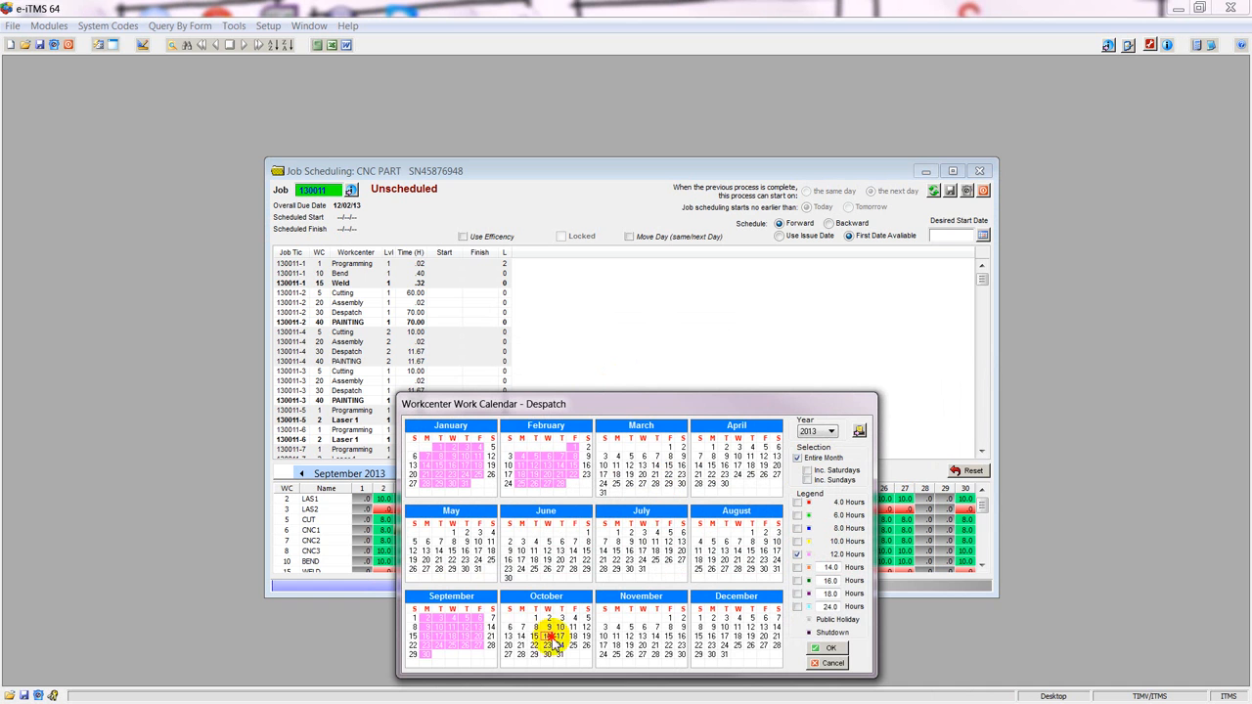
{"action": "left_click", "coordinate": [646, 630]}
{"action": "left_click", "coordinate": [747, 633]}
{"action": "left_click", "coordinate": [831, 648]}
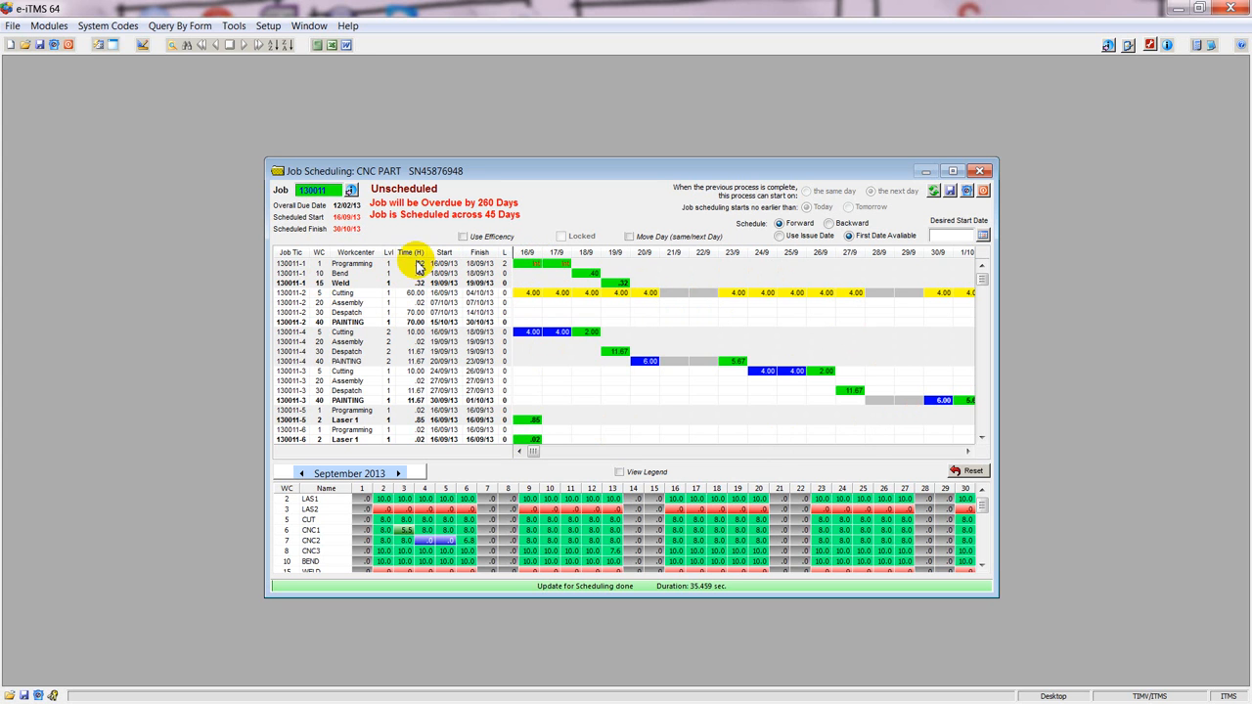
Review the Programming workcenter's details for its lead days and sub-contract option, and close them again.
{"action": "left_click", "coordinate": [319, 263]}
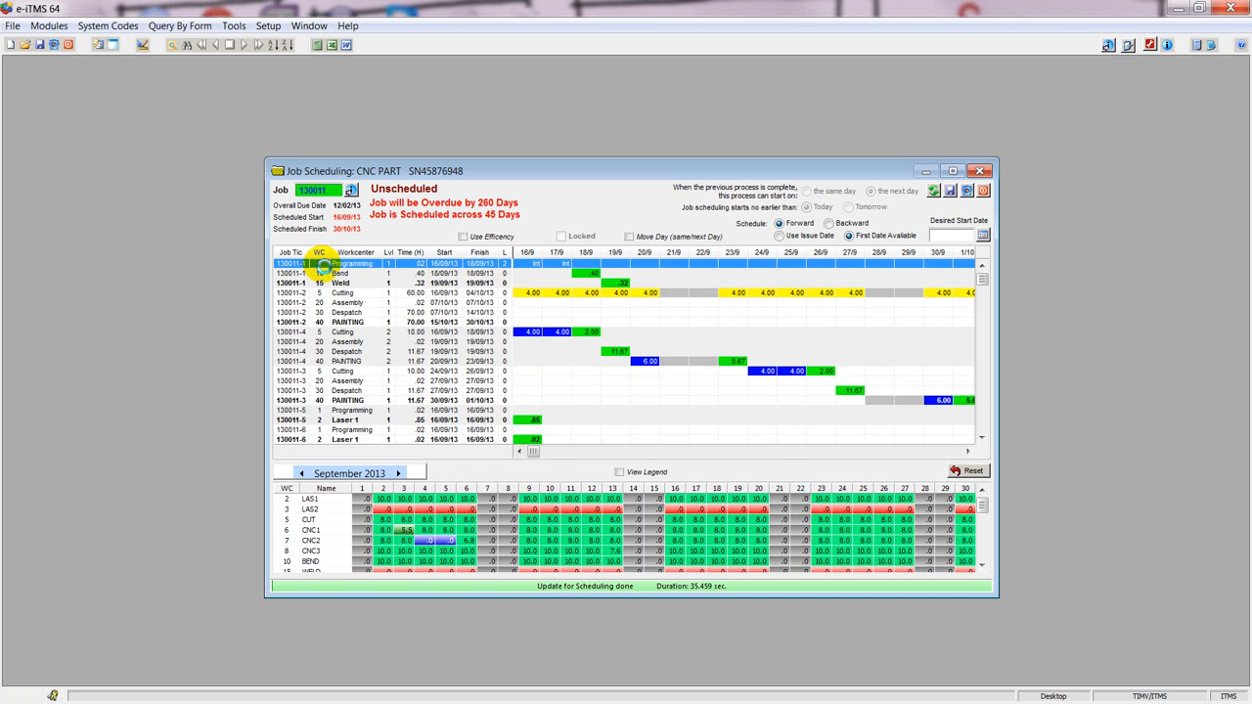
{"action": "double_click", "coordinate": [323, 264]}
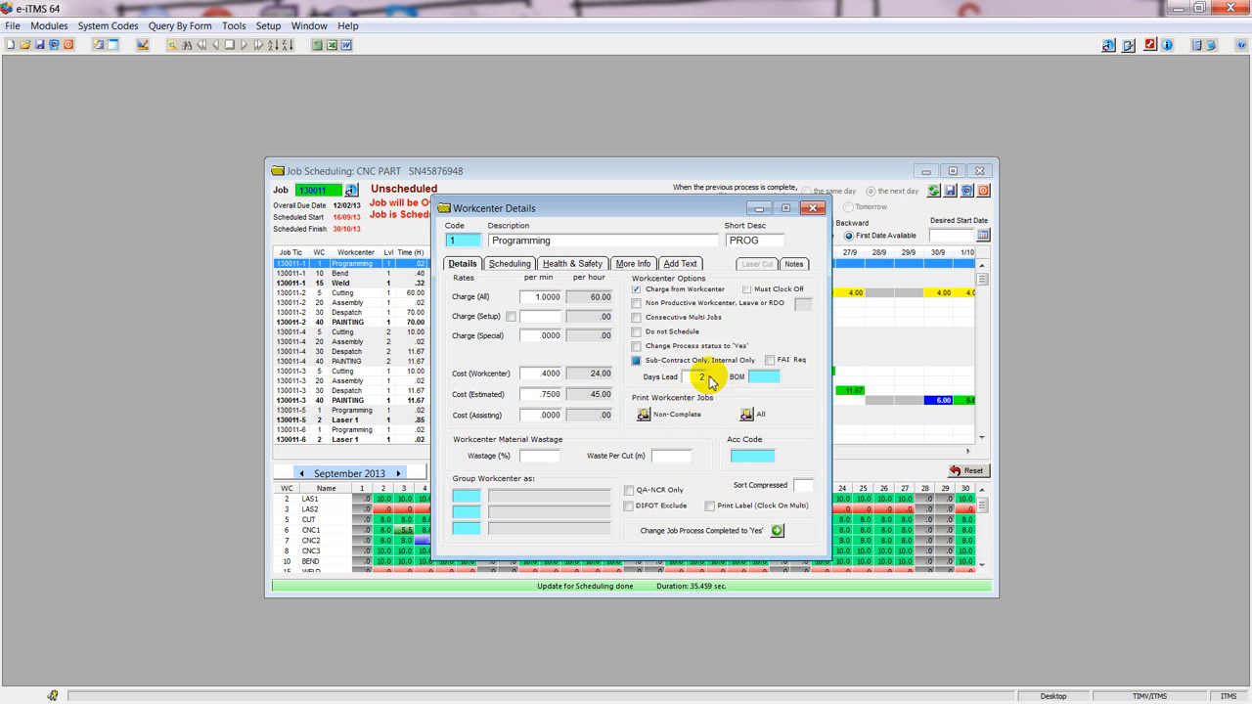
{"action": "left_click", "coordinate": [817, 211]}
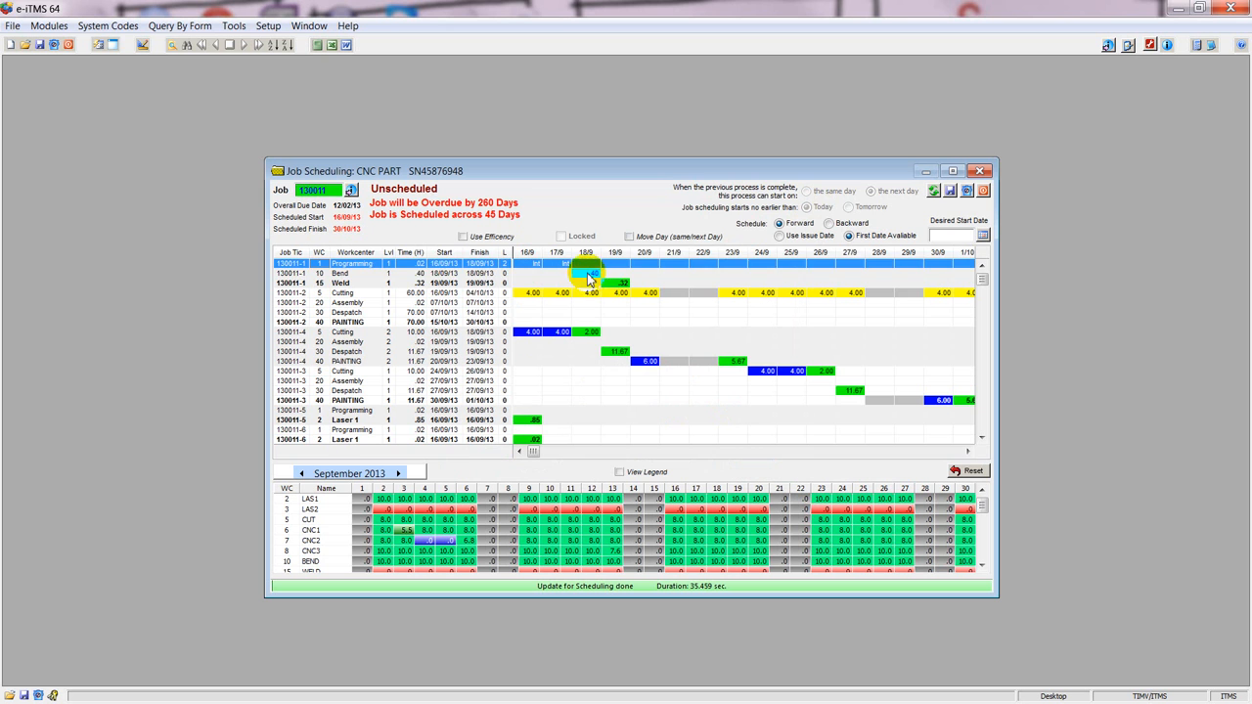
Examine the Bend and Weld processes of the job's first ticket, and how the processes of tickets 2 and 4 are sequenced.
{"action": "left_click", "coordinate": [587, 274]}
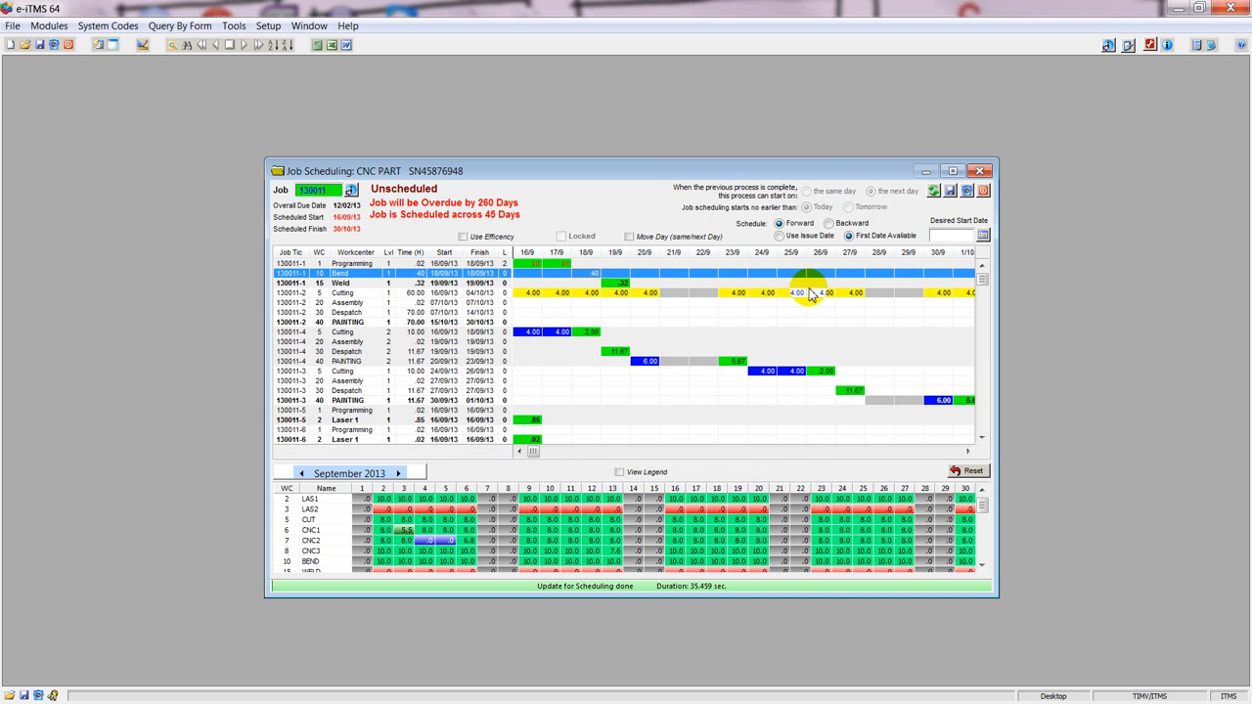
{"action": "left_click", "coordinate": [625, 286]}
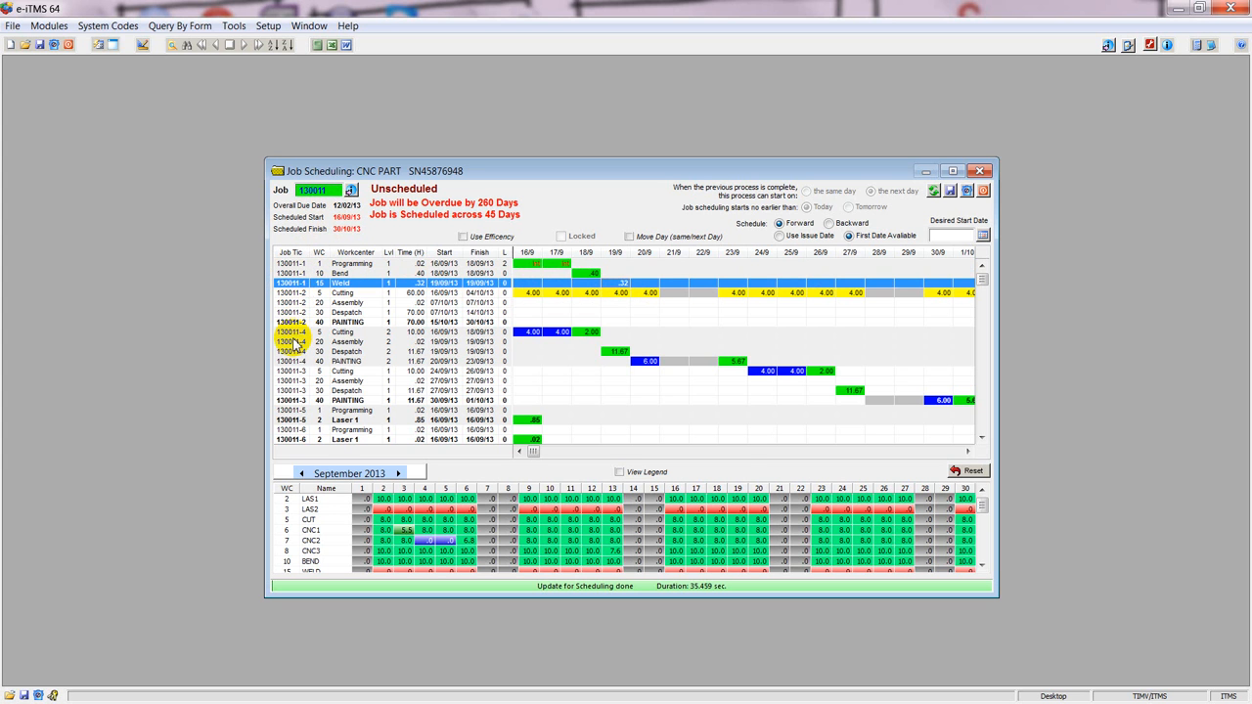
{"action": "left_click", "coordinate": [295, 273]}
{"action": "left_click", "coordinate": [296, 284]}
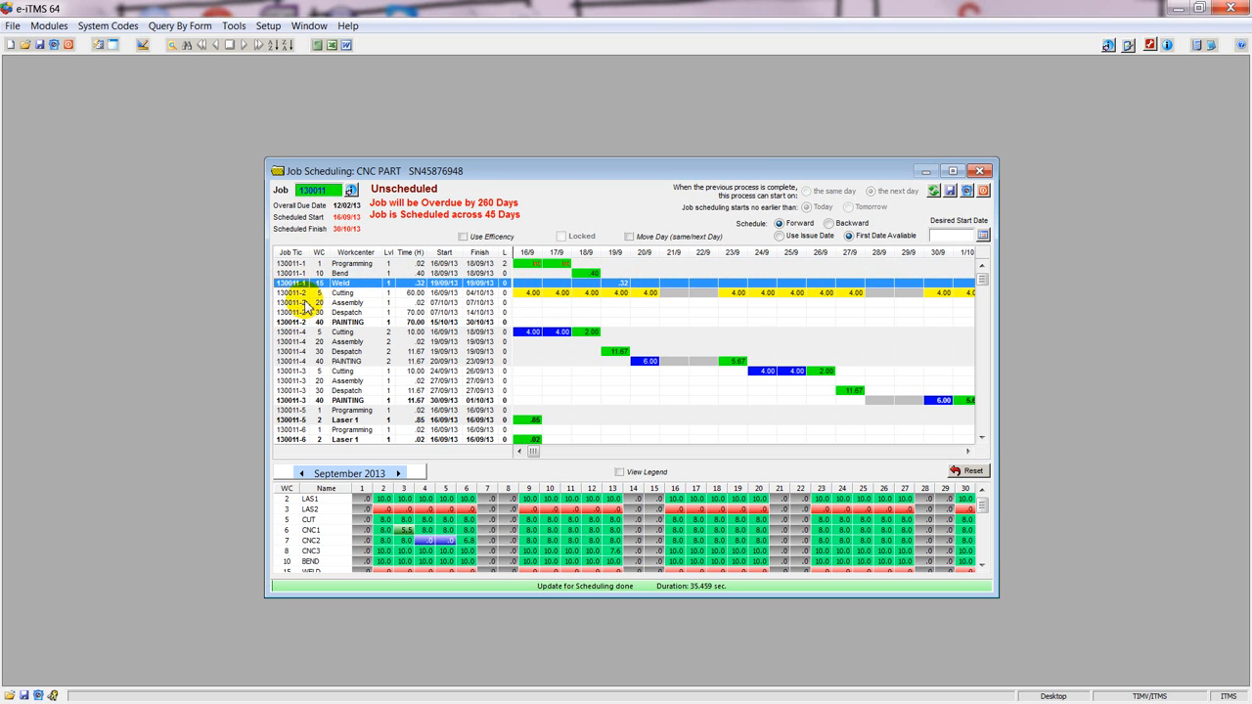
{"action": "left_click", "coordinate": [292, 331]}
{"action": "left_click", "coordinate": [291, 342]}
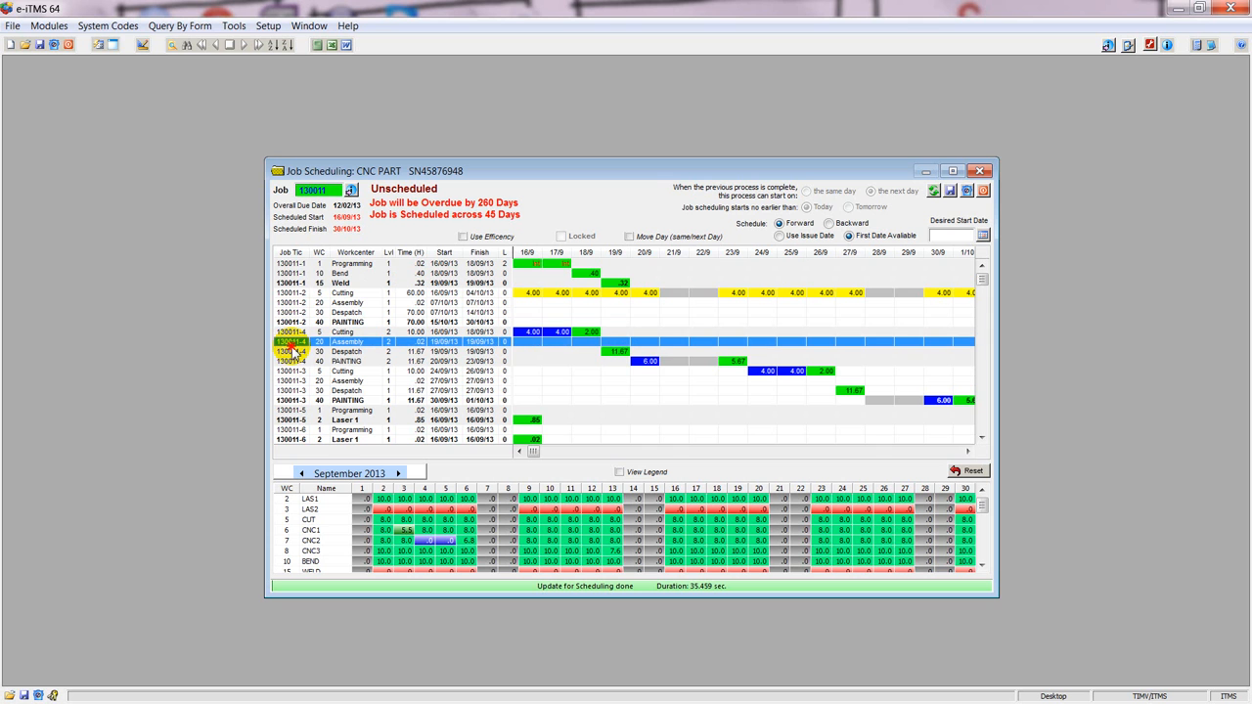
{"action": "left_click", "coordinate": [299, 293]}
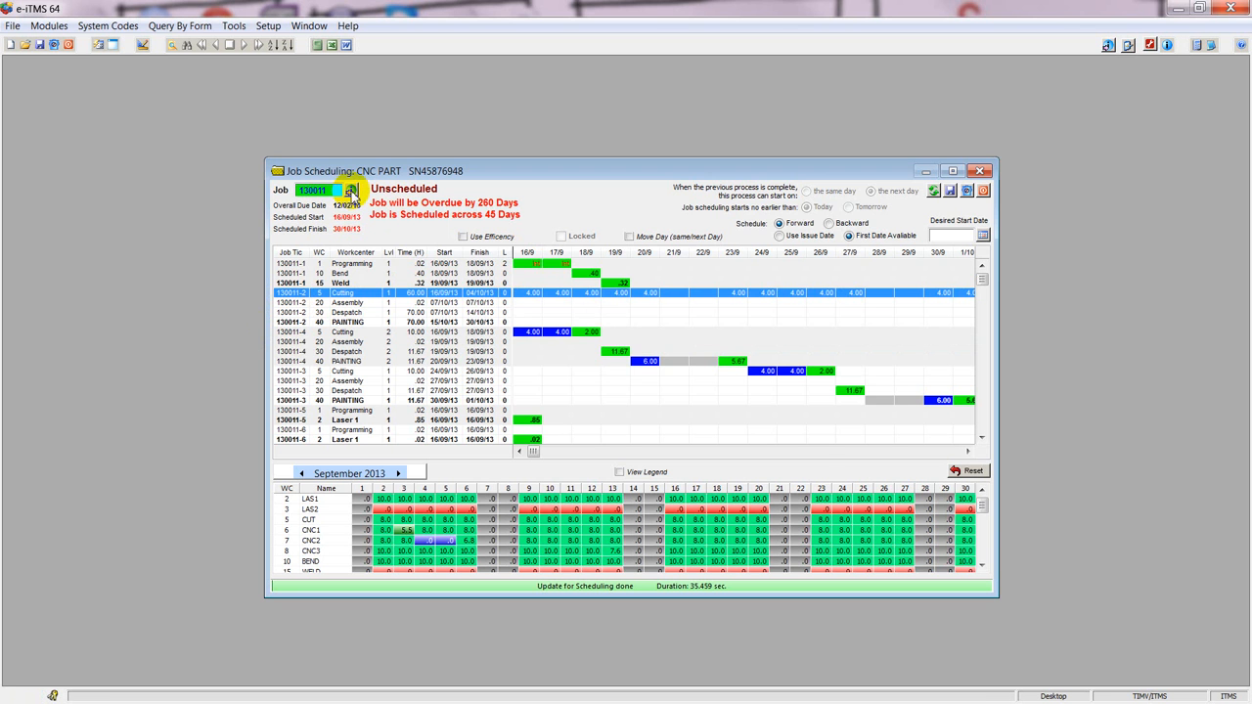
Review the sub parts and their levels in the job's order, and return to the schedule.
{"action": "left_click", "coordinate": [350, 191]}
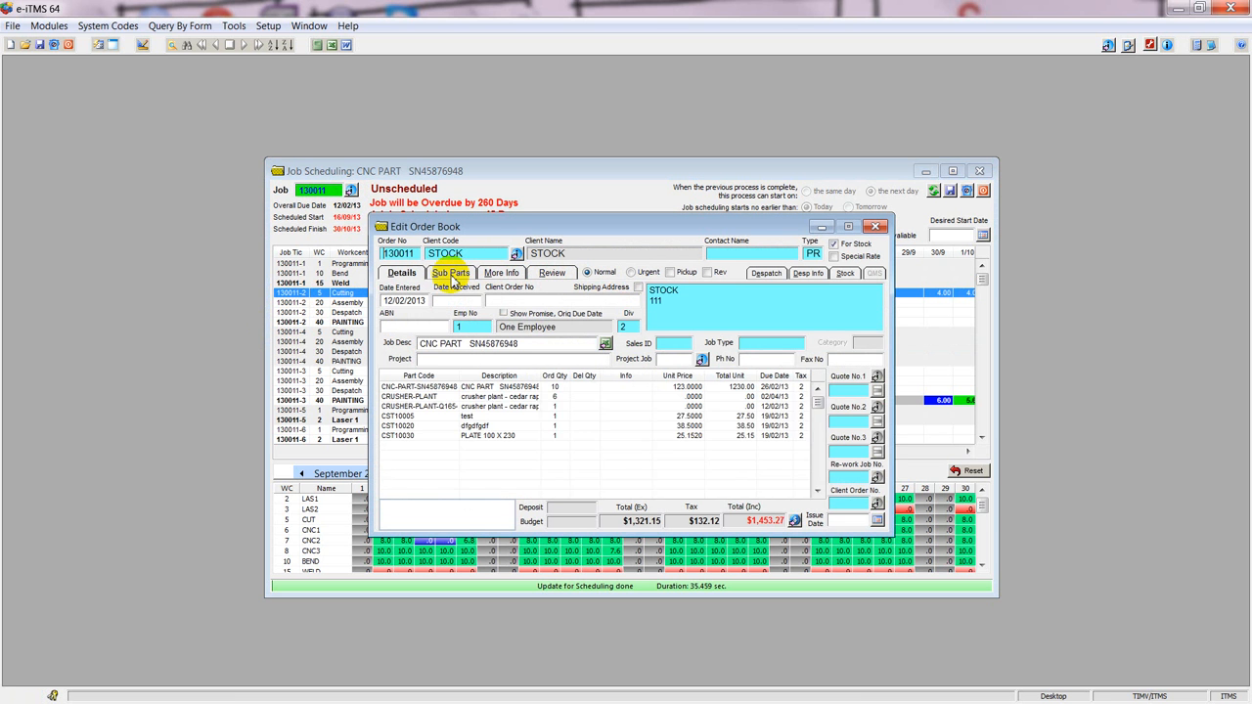
{"action": "left_click", "coordinate": [451, 275]}
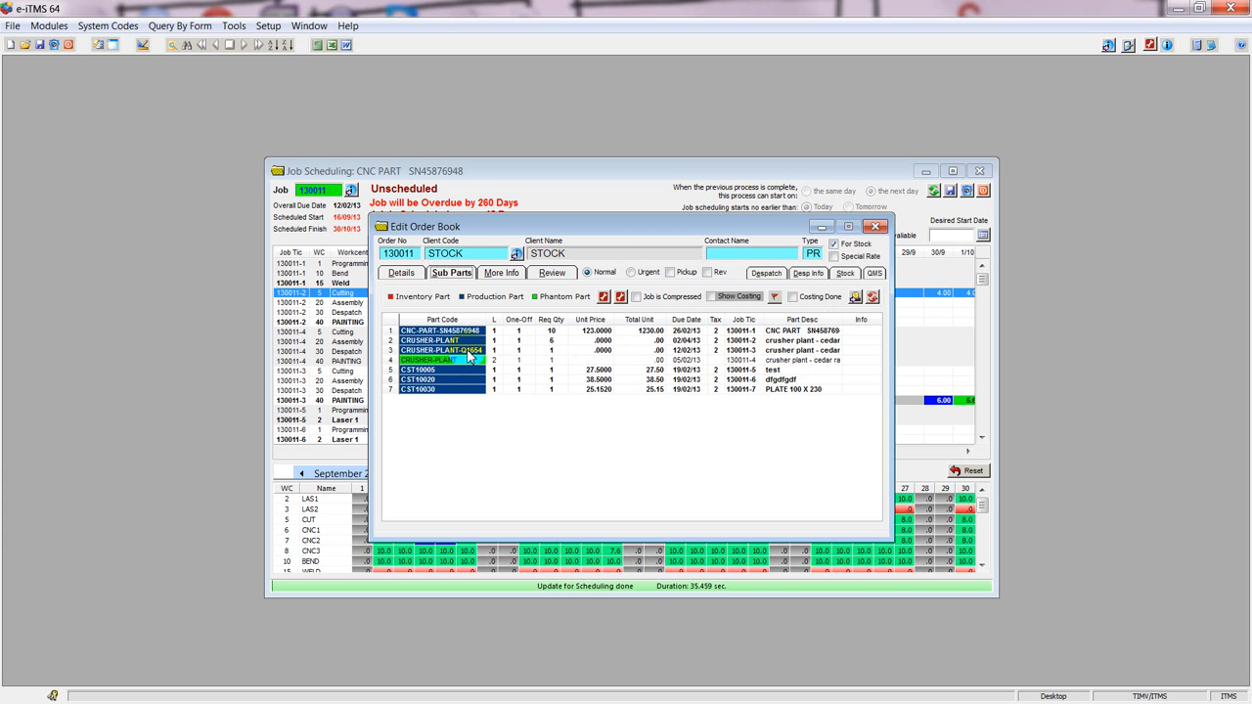
{"action": "left_click", "coordinate": [874, 228]}
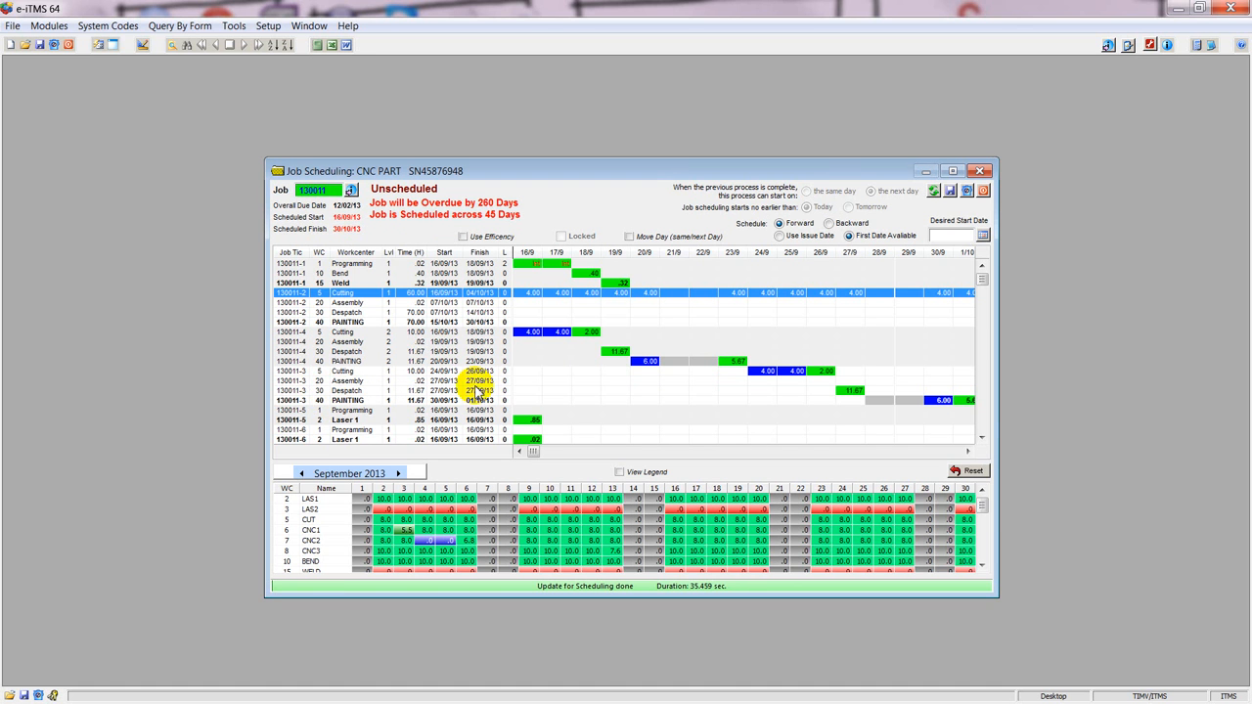
Change the schedule's start basis to Use Issue Date and recalculate the job's forward schedule.
{"action": "left_click", "coordinate": [760, 373]}
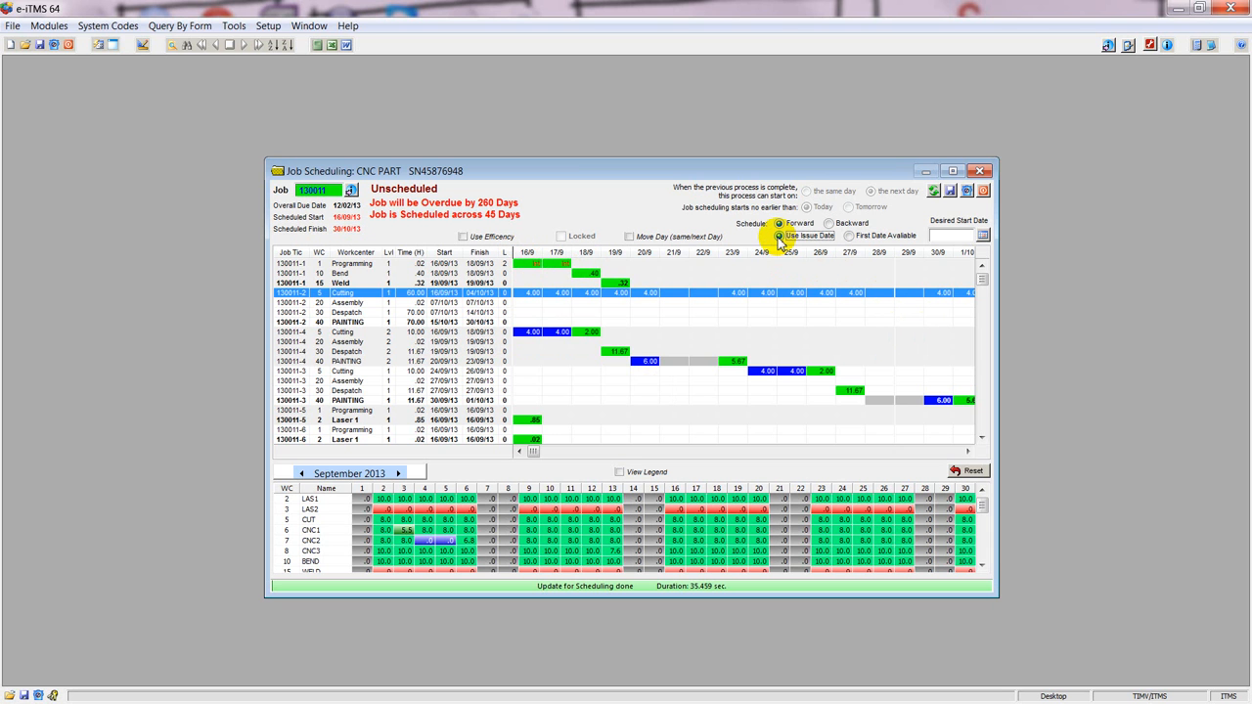
{"action": "left_click", "coordinate": [934, 191]}
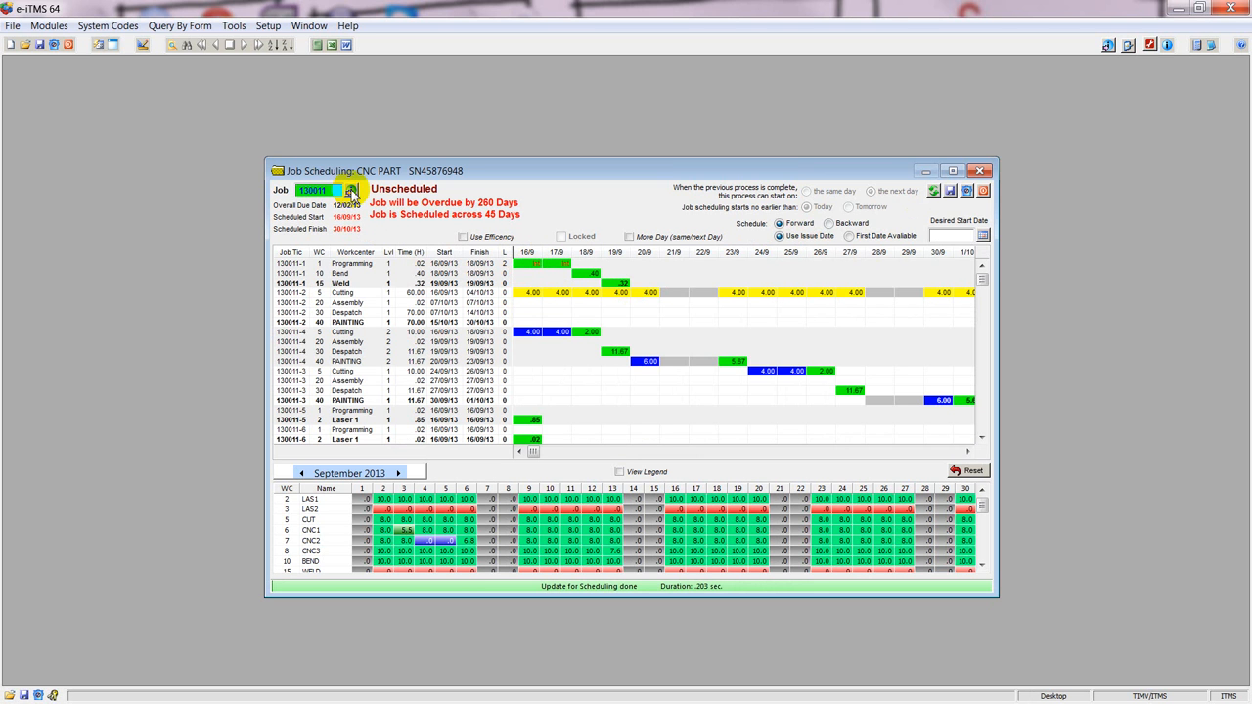
Check the order's sub parts, issue date and line due dates, and return to the schedule.
{"action": "left_click", "coordinate": [351, 190]}
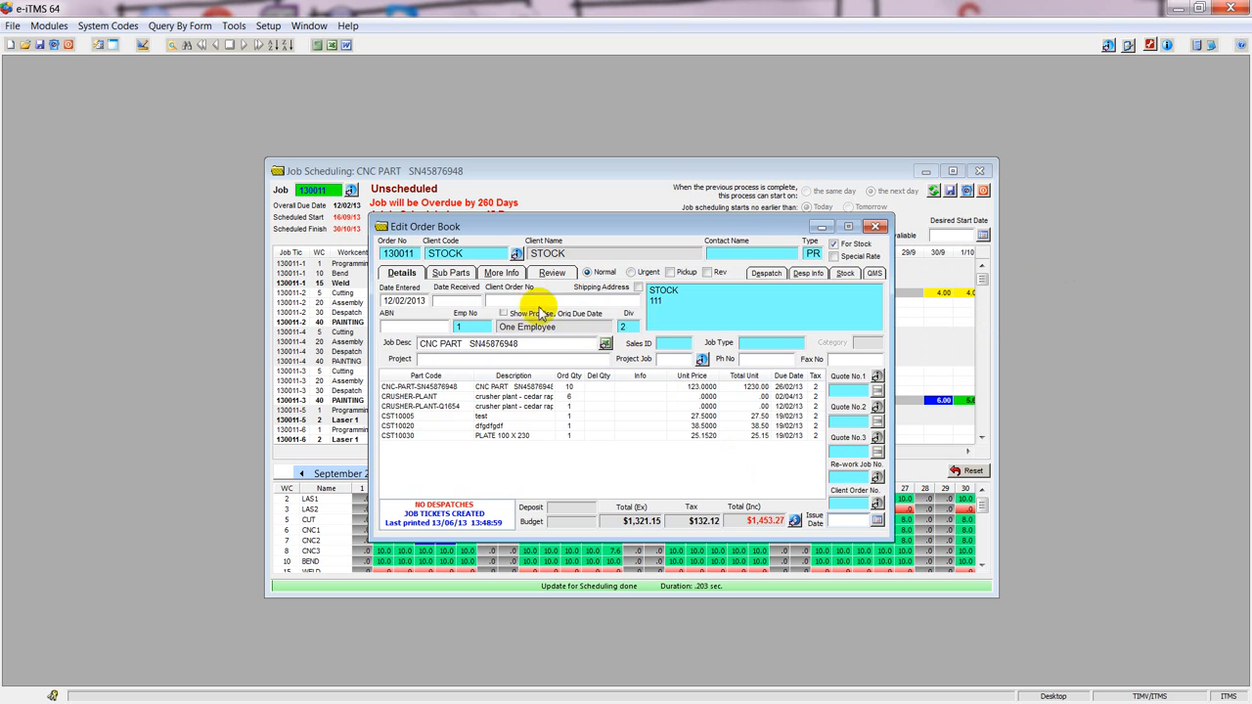
{"action": "left_click", "coordinate": [452, 274]}
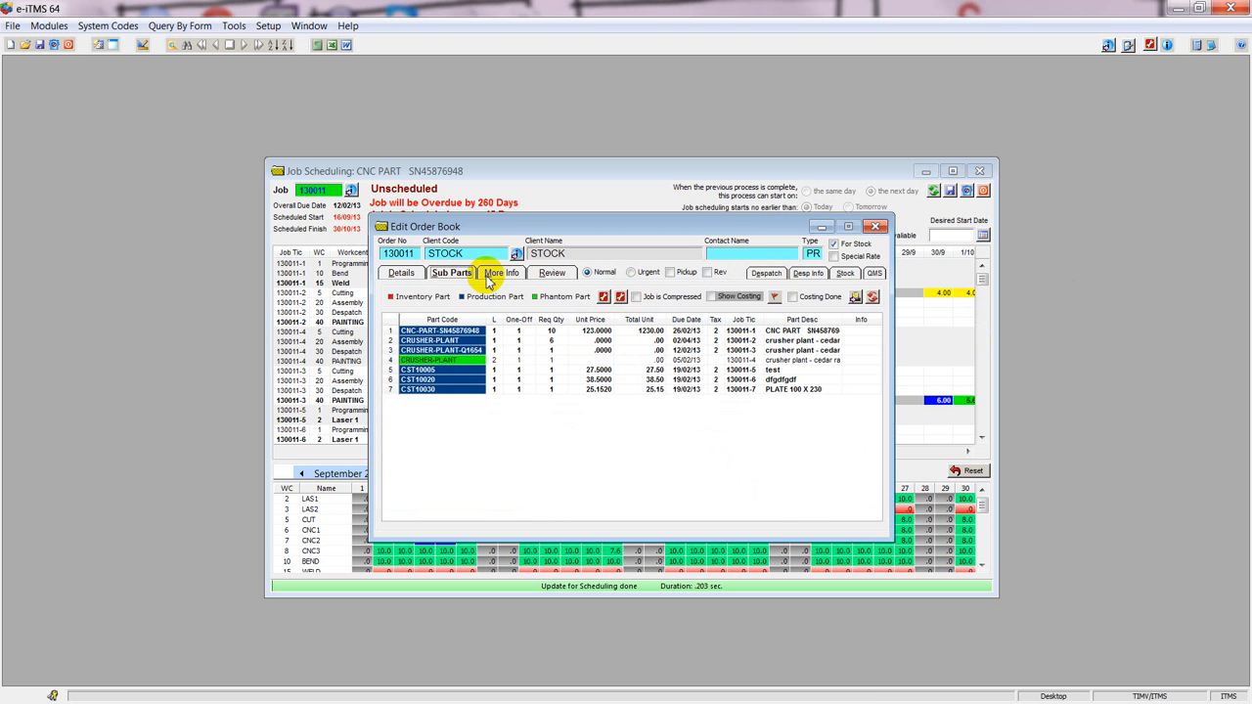
{"action": "left_click", "coordinate": [403, 274]}
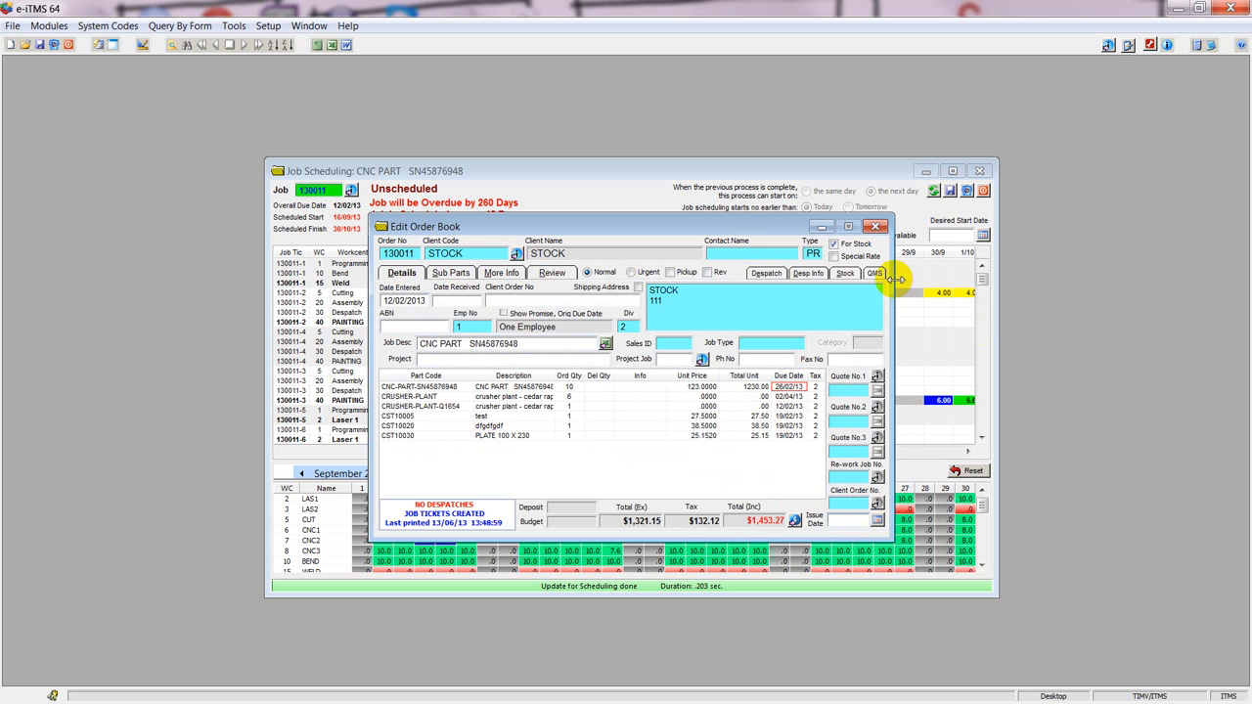
{"action": "left_click", "coordinate": [877, 226]}
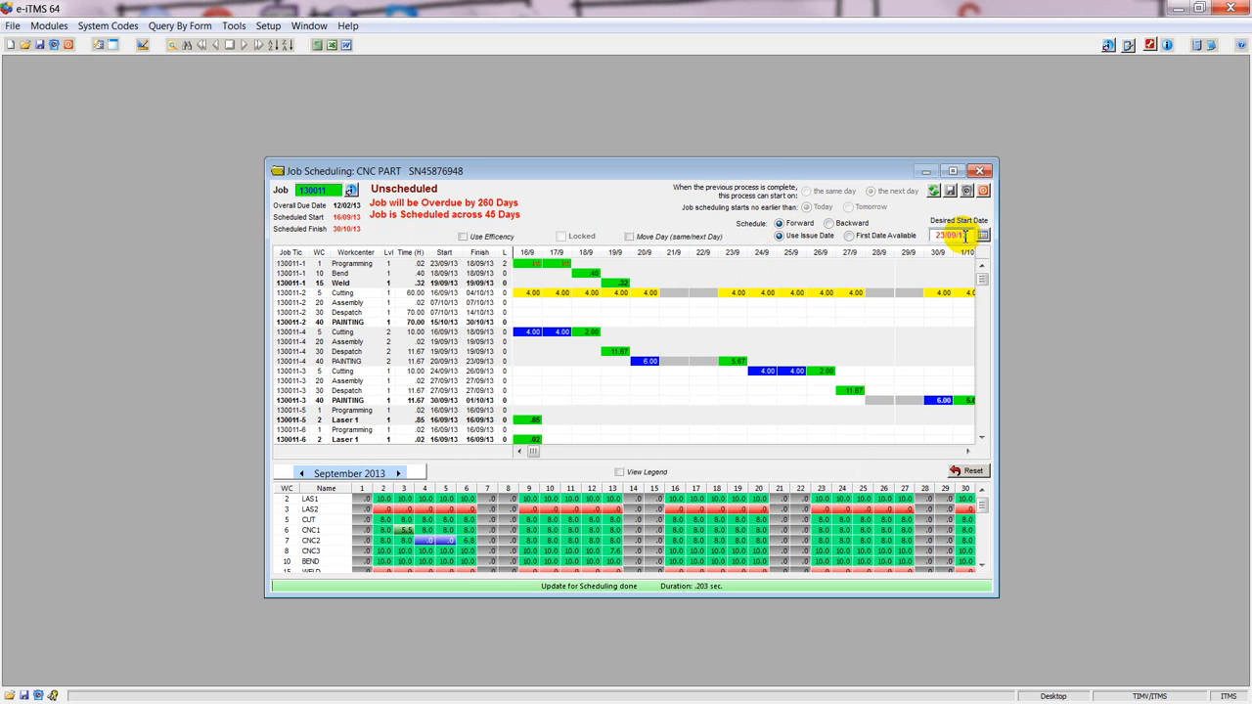
Recalculate the forward schedule from a desired start date of 23/09/13, and reschedule the job backward from a desired finish date of 10/10/13.
{"action": "left_click", "coordinate": [934, 191]}
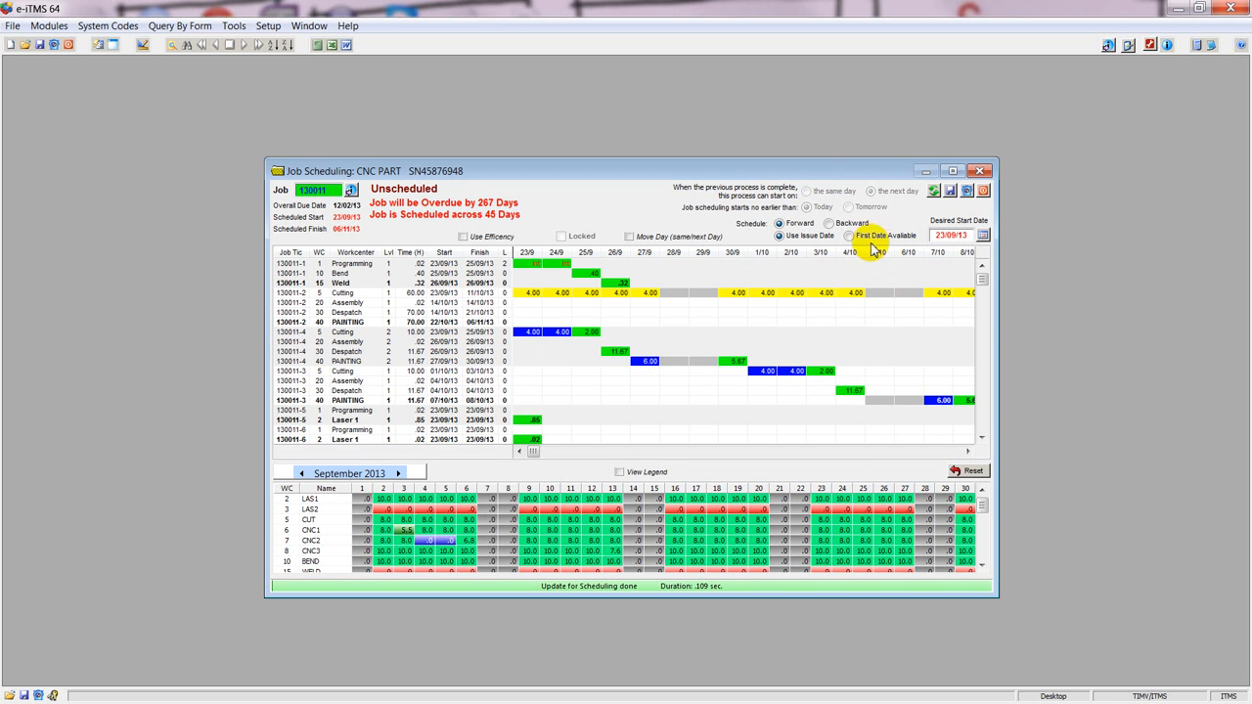
{"action": "left_click", "coordinate": [828, 224]}
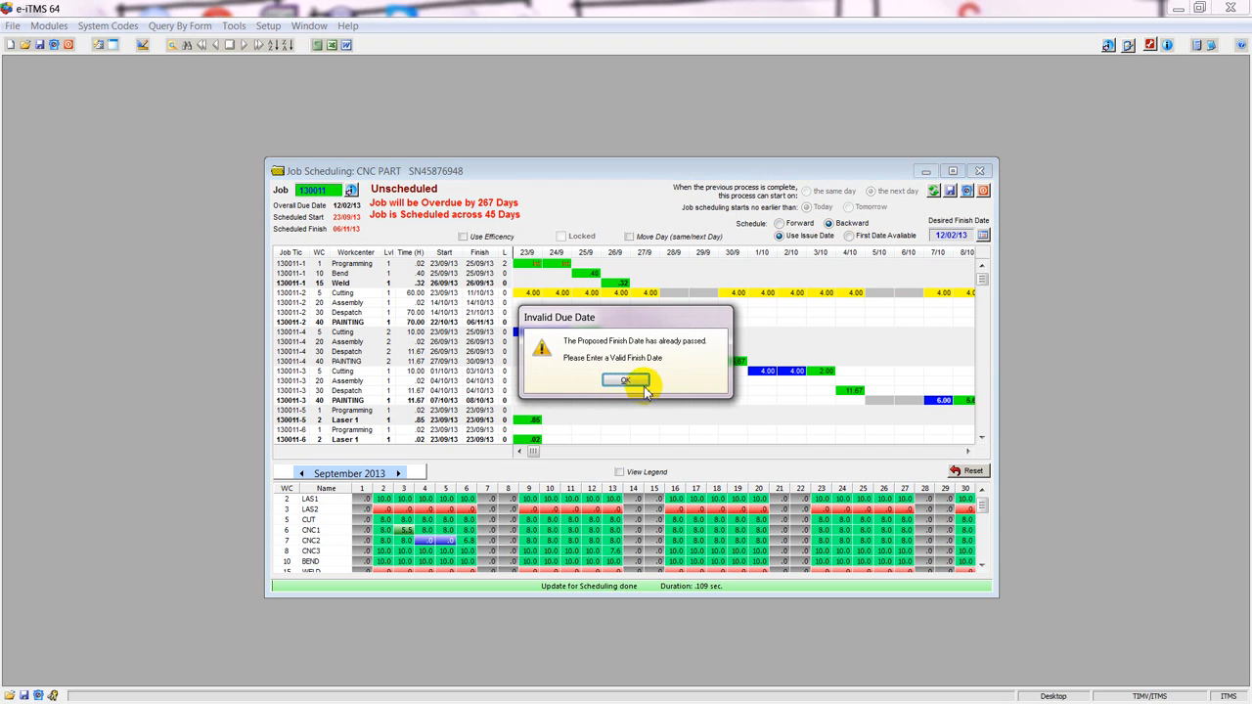
{"action": "key", "text": "Return"}
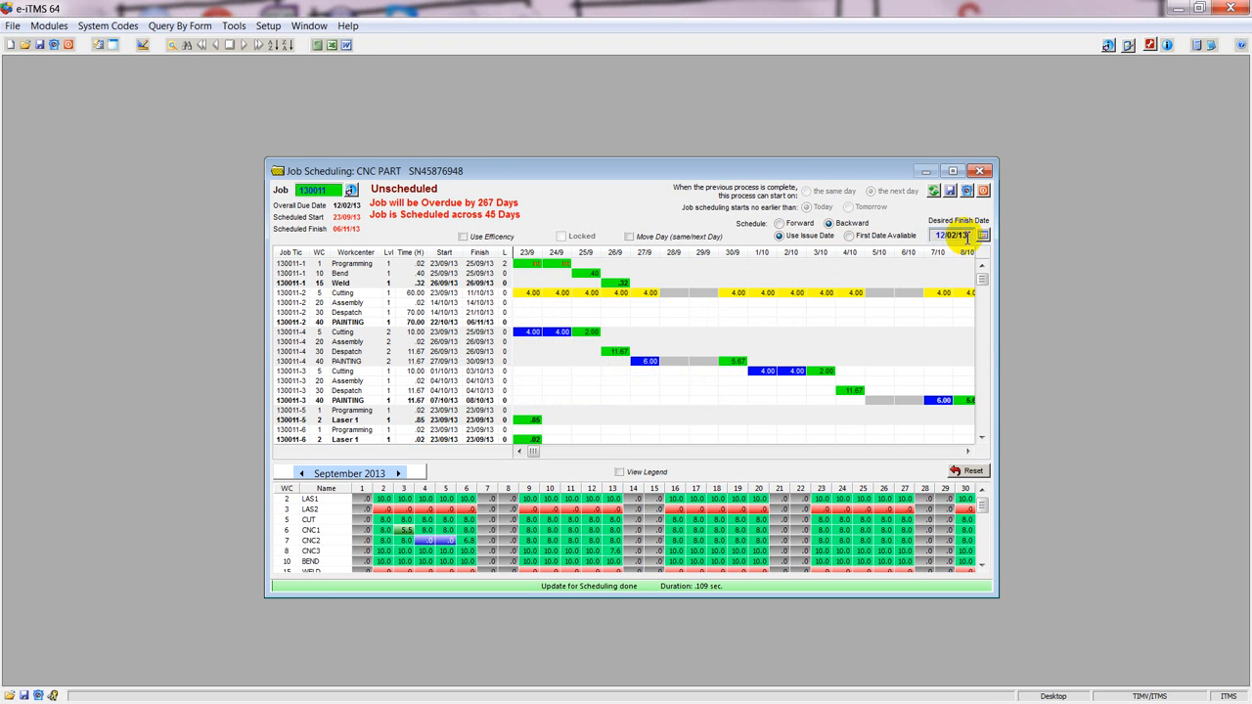
{"action": "left_click_drag", "start_coordinate": [967, 235], "coordinate": [925, 236]}
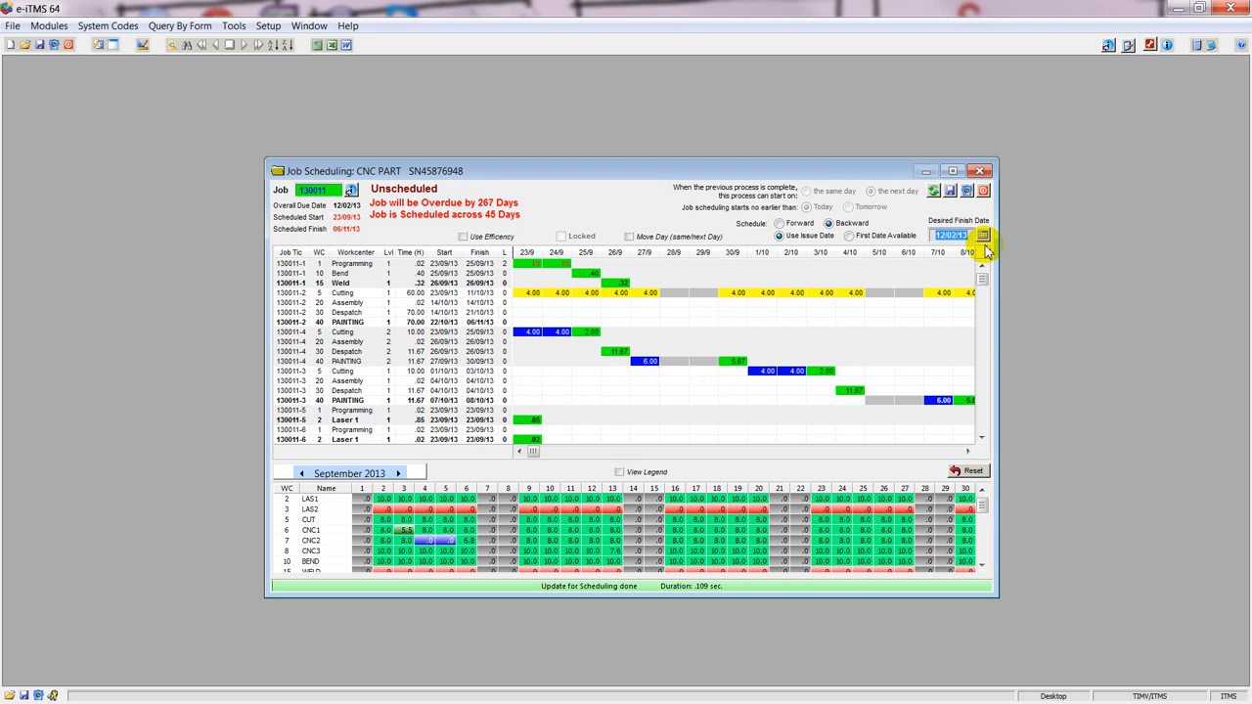
{"action": "type", "text": "10"}
{"action": "left_click", "coordinate": [935, 191]}
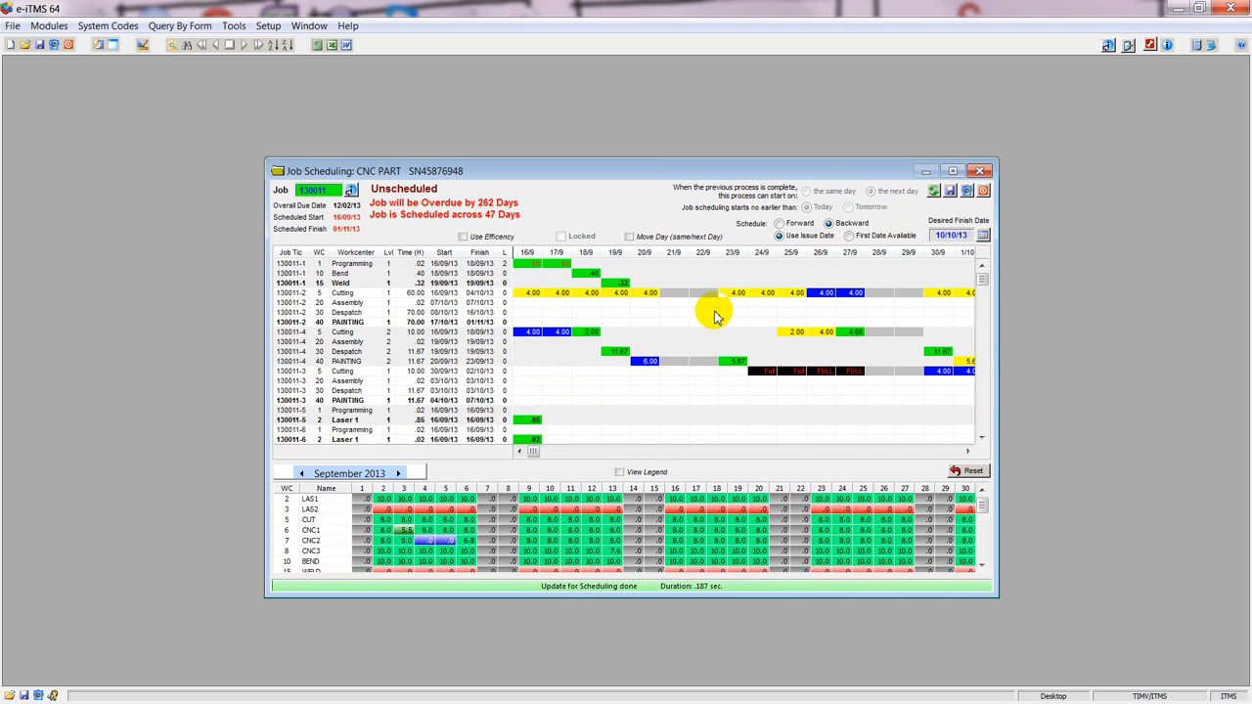
Examine the backward schedule's timeline through to the final PAINTING process on ticket 2, and return to its early dates.
{"action": "left_click", "coordinate": [935, 451]}
{"action": "left_click", "coordinate": [537, 451]}
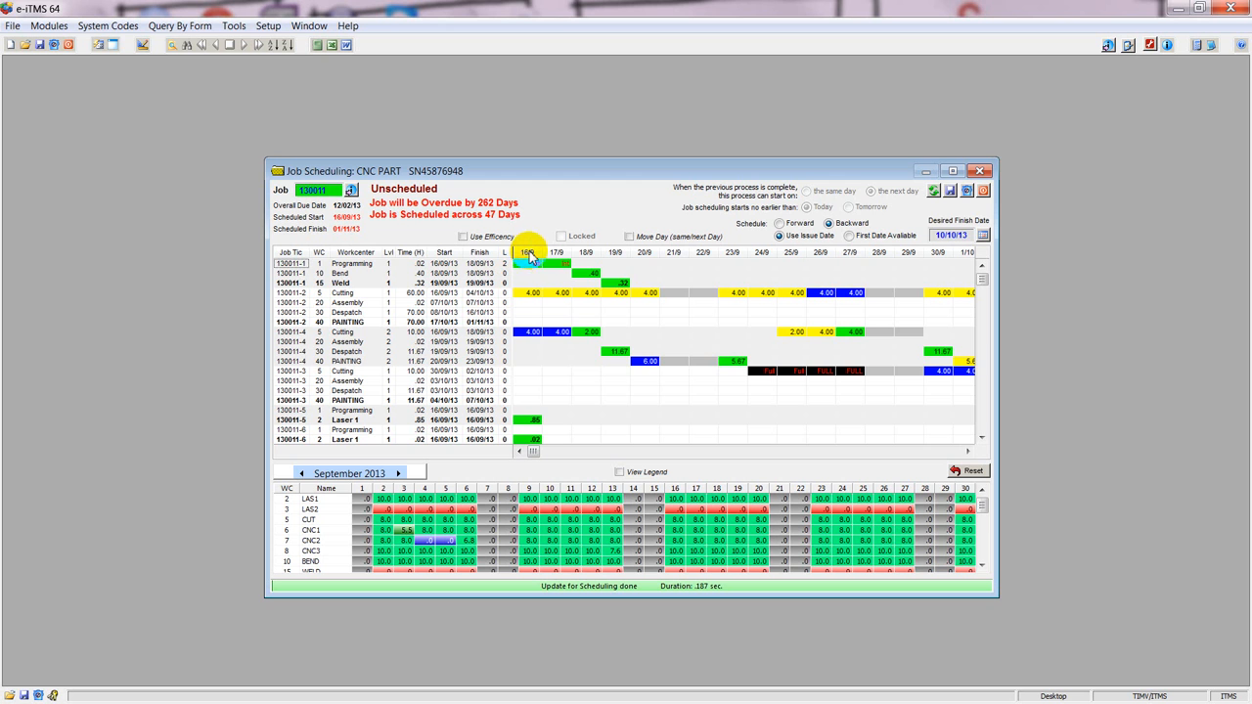
{"action": "left_click", "coordinate": [949, 452]}
{"action": "left_click", "coordinate": [950, 452]}
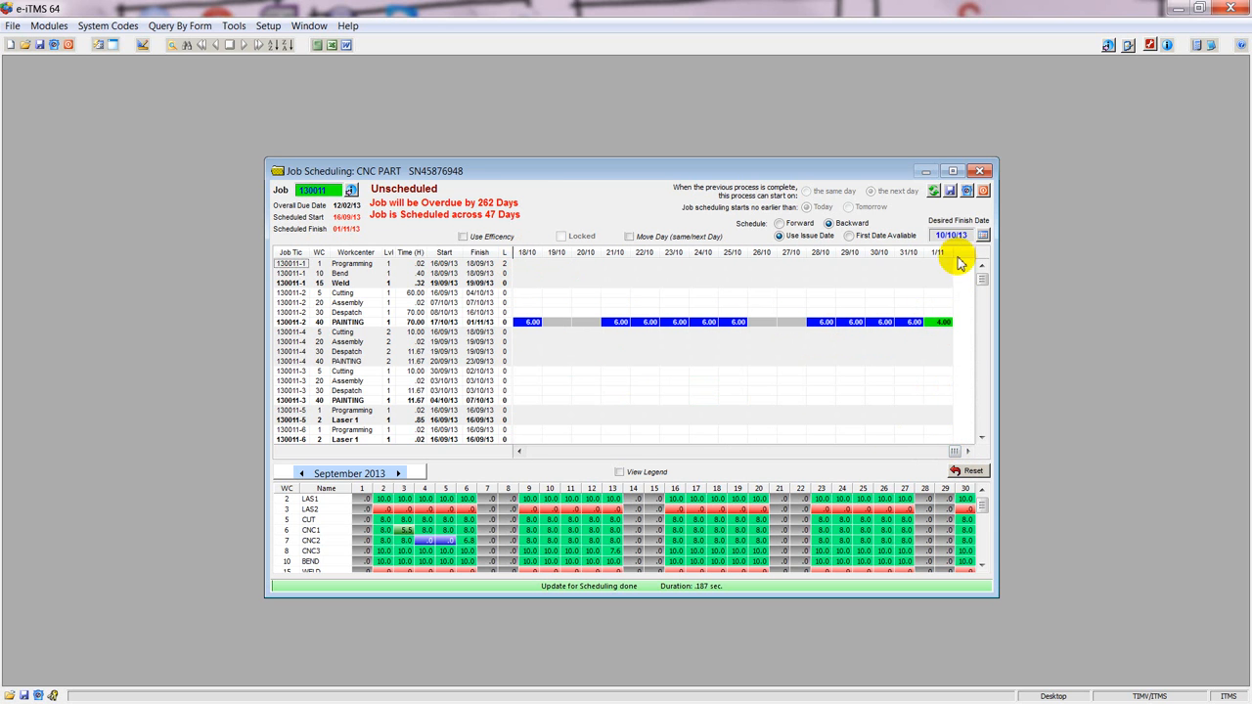
{"action": "left_click", "coordinate": [936, 325]}
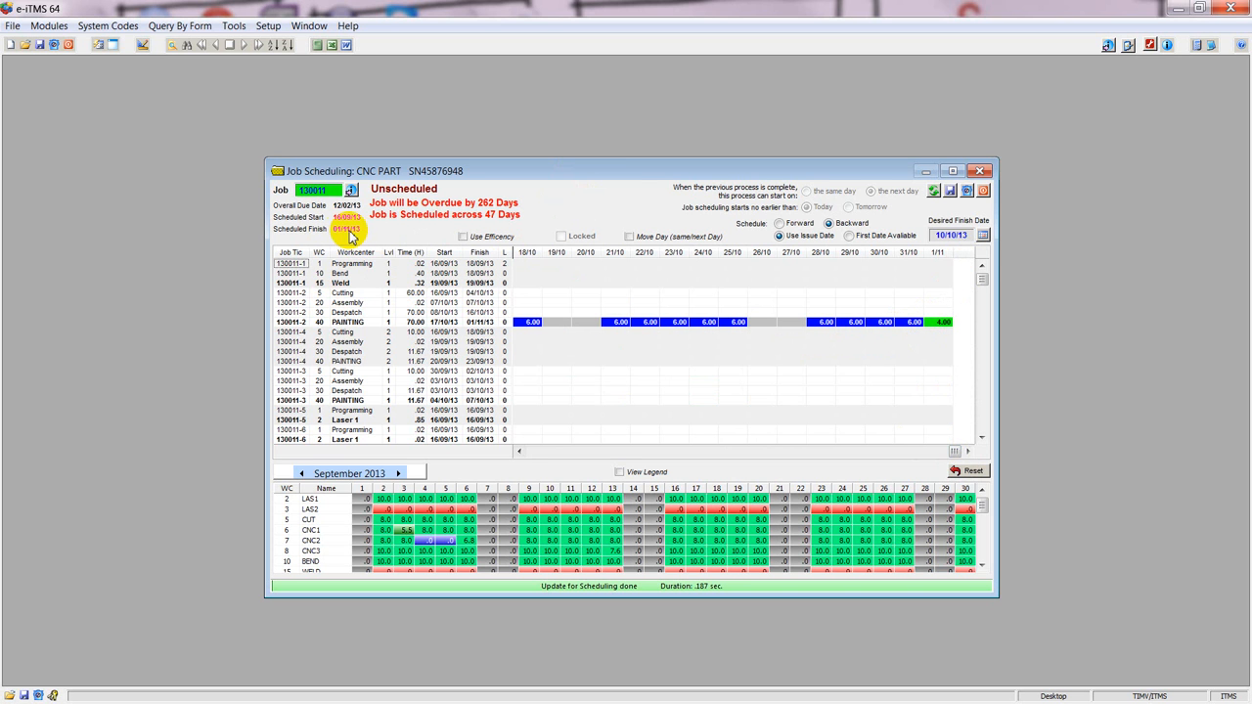
{"action": "left_click", "coordinate": [520, 451]}
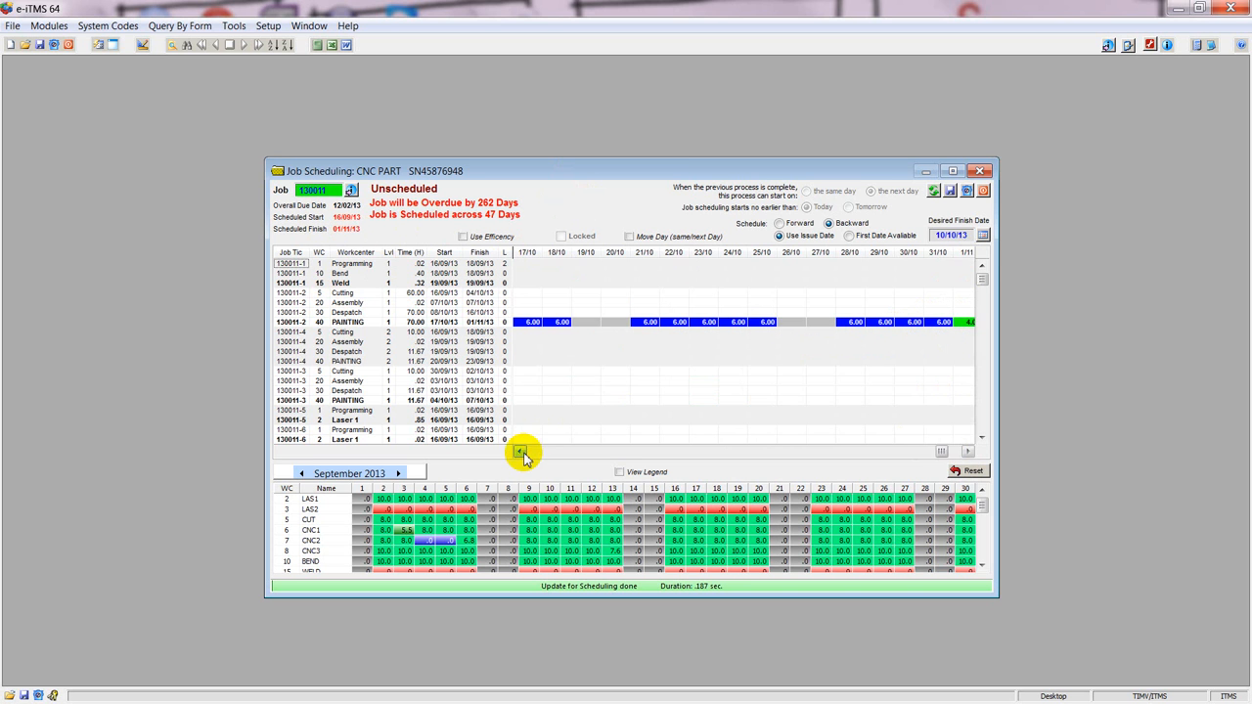
{"action": "left_click", "coordinate": [526, 455]}
{"action": "left_click", "coordinate": [530, 453]}
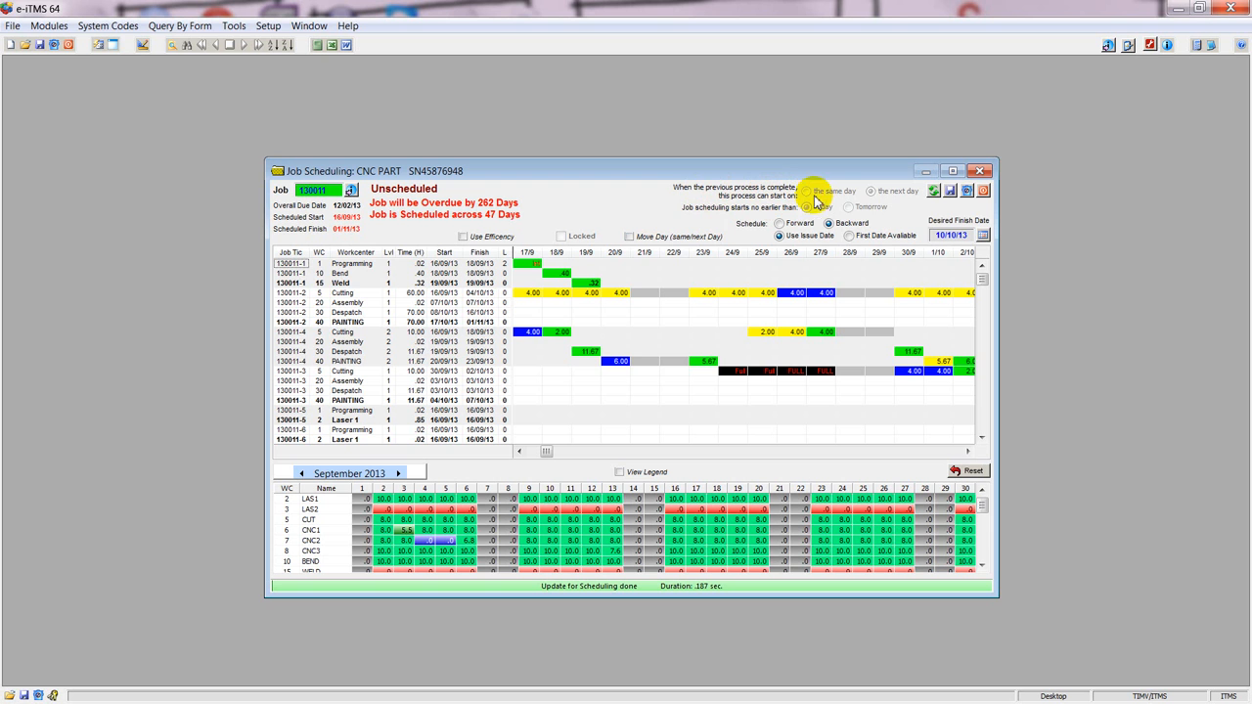
Enable Move Day and move ticket 1's Weld to 18/9, ticket 4's PAINTING to 19/9 and ticket 3's PAINTING to 26/9.
{"action": "left_click", "coordinate": [559, 284]}
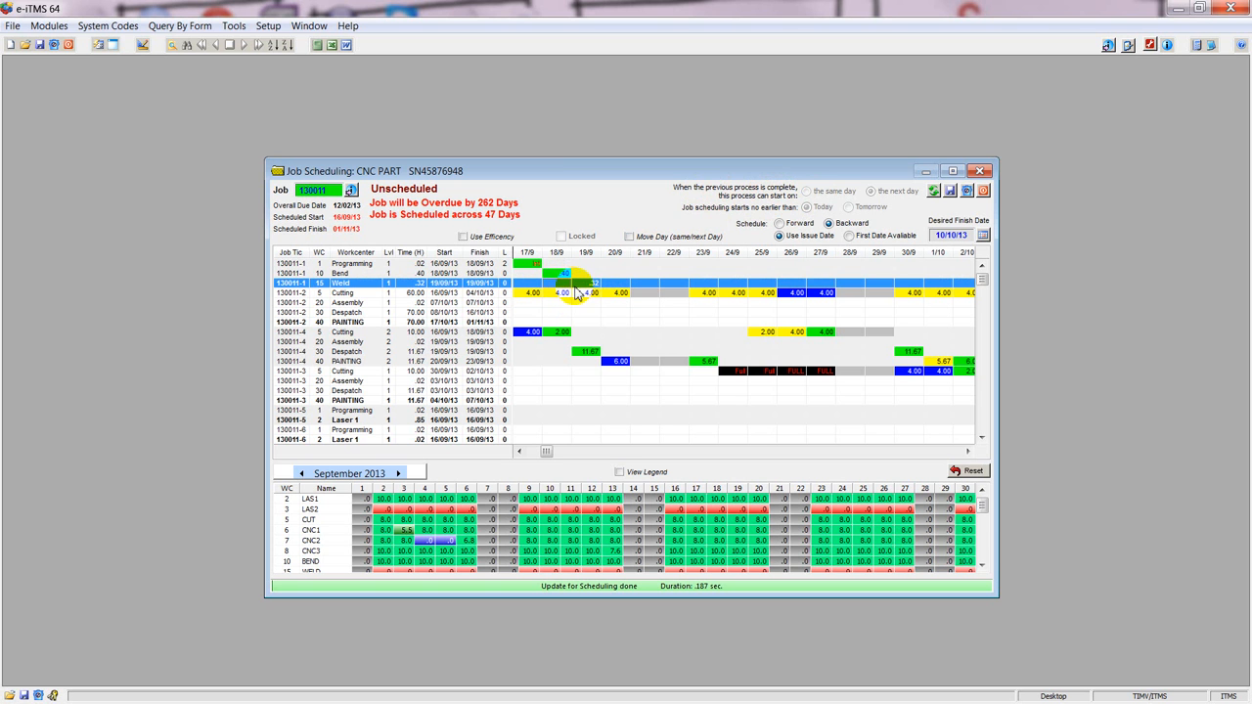
{"action": "left_click", "coordinate": [629, 236]}
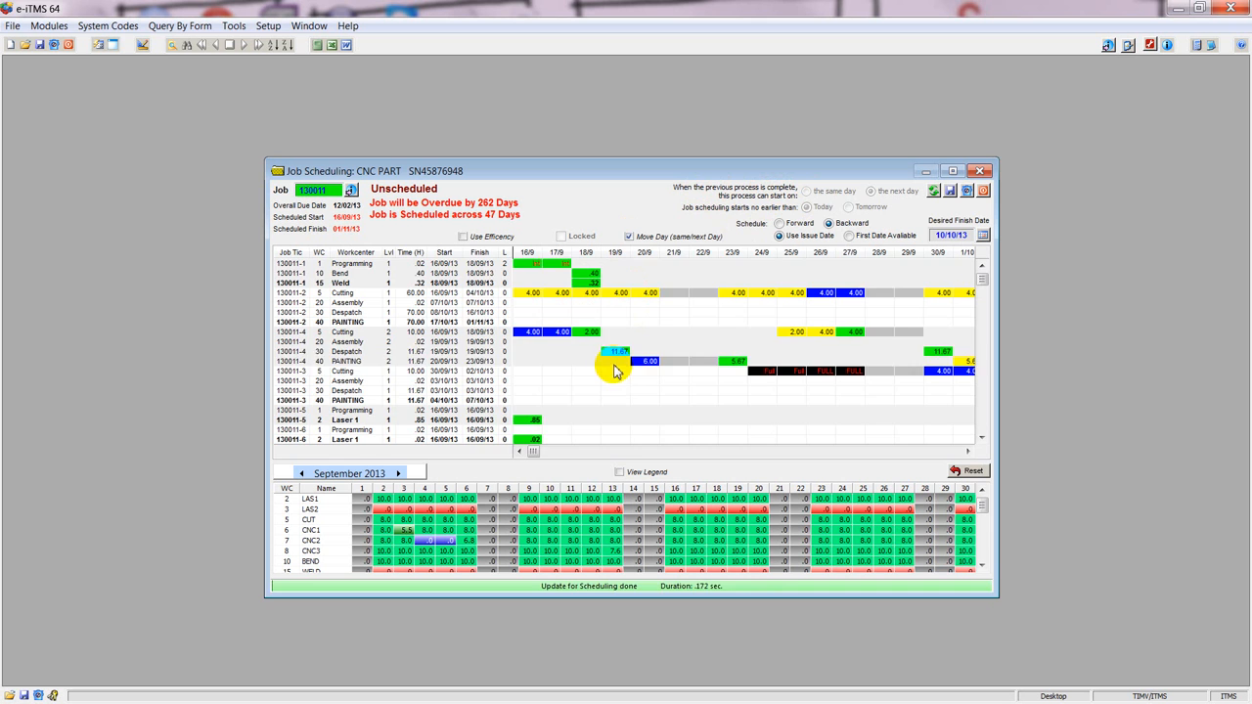
{"action": "left_click", "coordinate": [614, 364]}
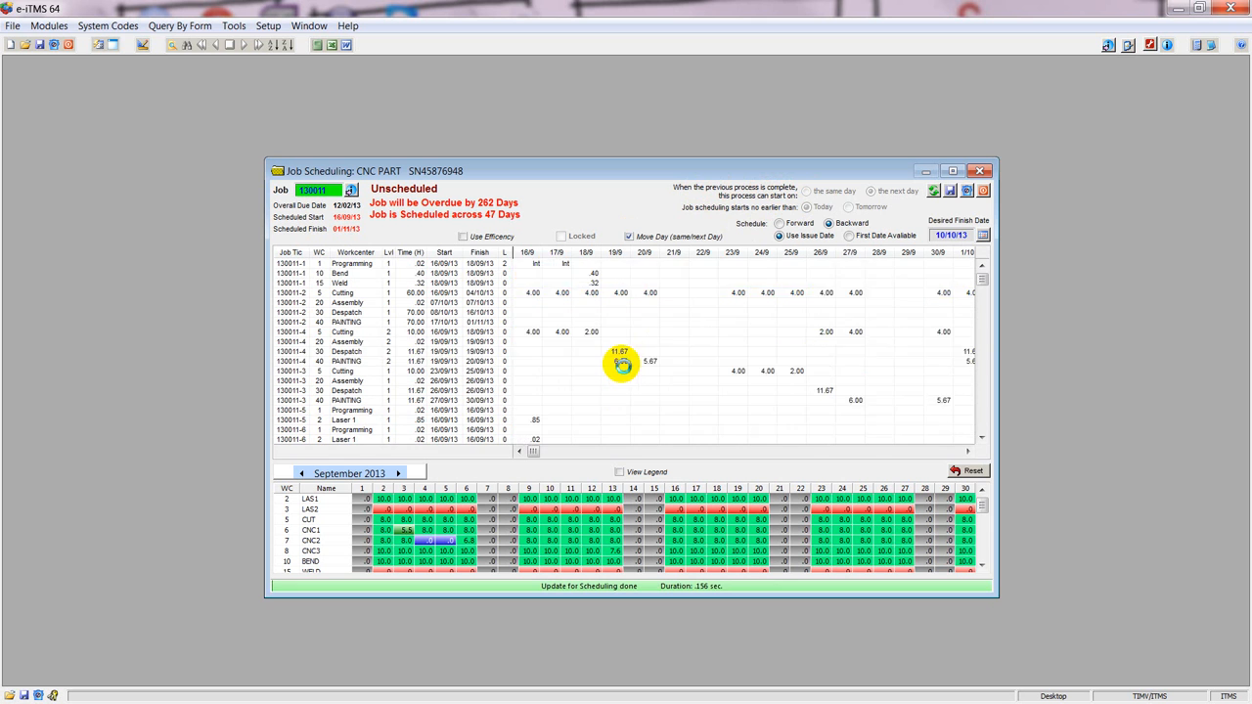
{"action": "left_click", "coordinate": [815, 401]}
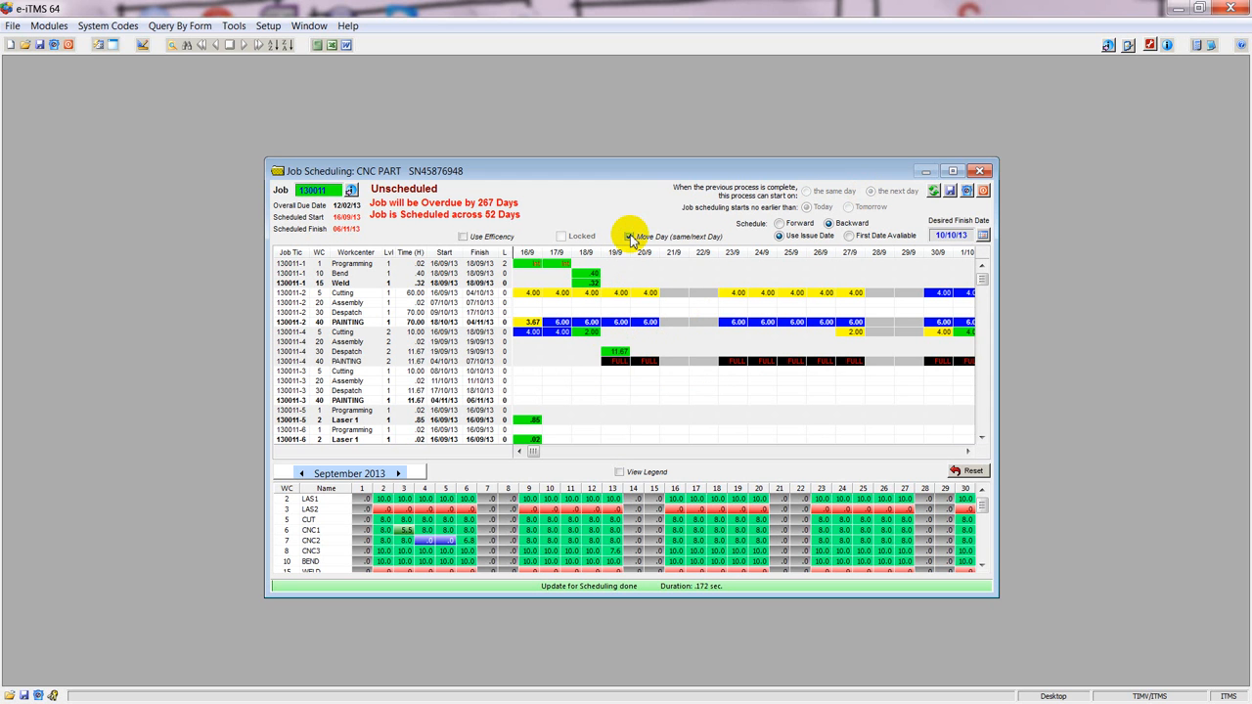
Switch ticket 1's Weld process between the same day and the next day, ending on 19/9.
{"action": "left_click", "coordinate": [612, 283]}
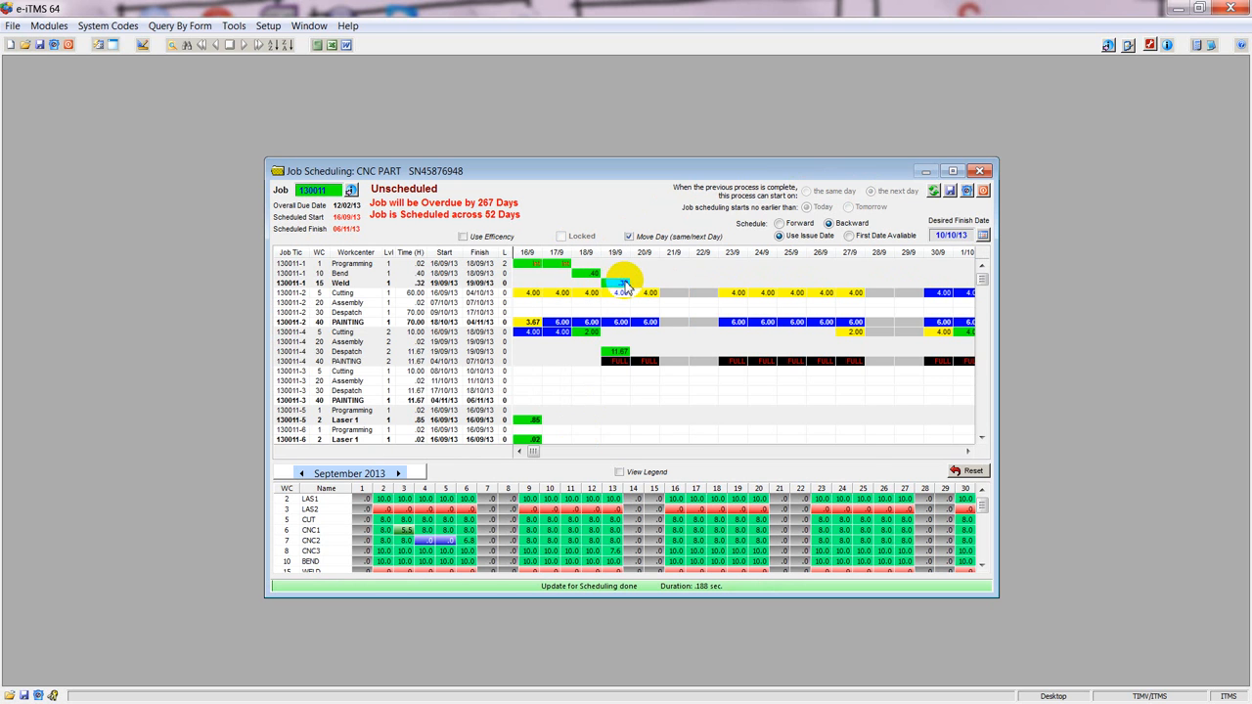
{"action": "double_click", "coordinate": [650, 287]}
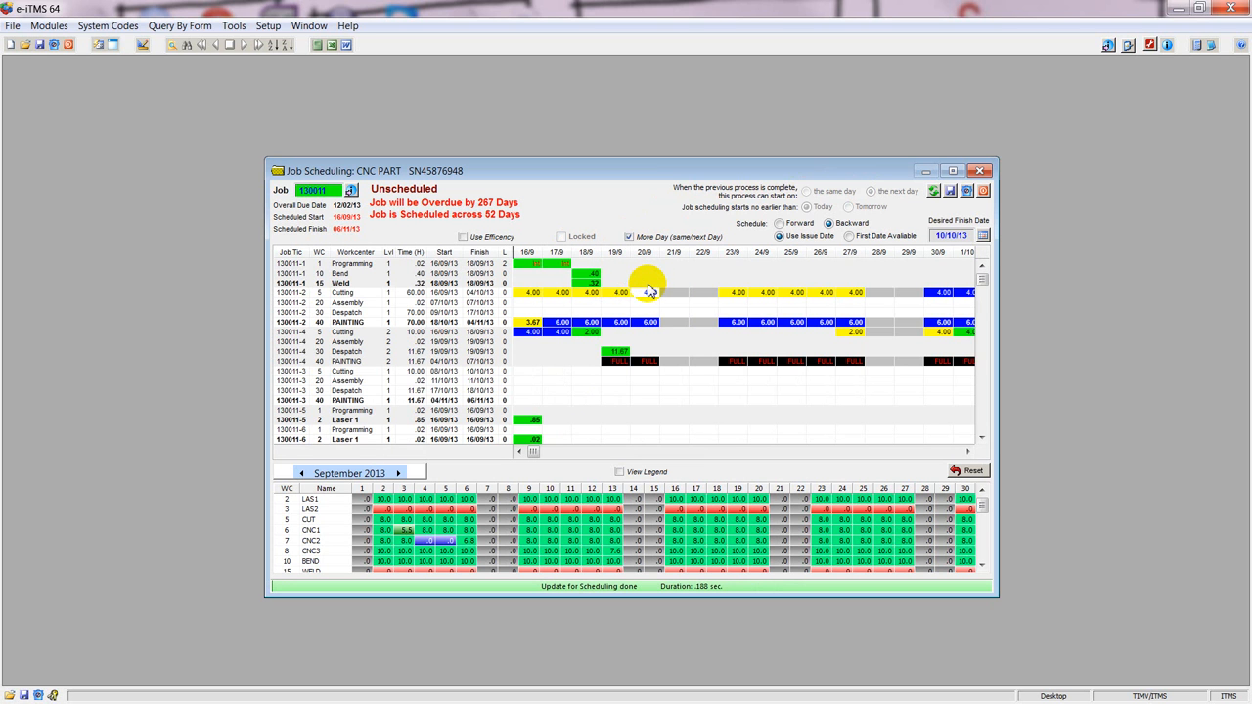
{"action": "double_click", "coordinate": [595, 282]}
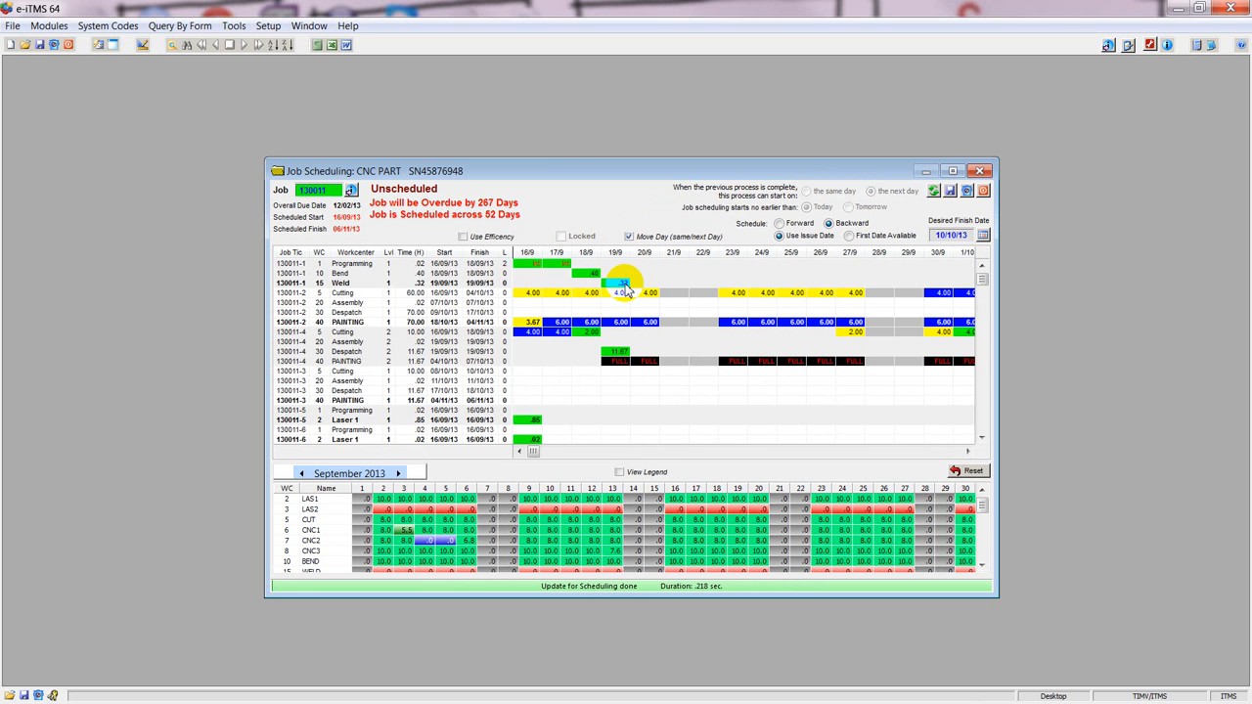
Turn off automatic start date assignment for ticket 1's Weld process, set its desired start date to 23/09/2013, and recalculate the schedule.
{"action": "left_click", "coordinate": [434, 283]}
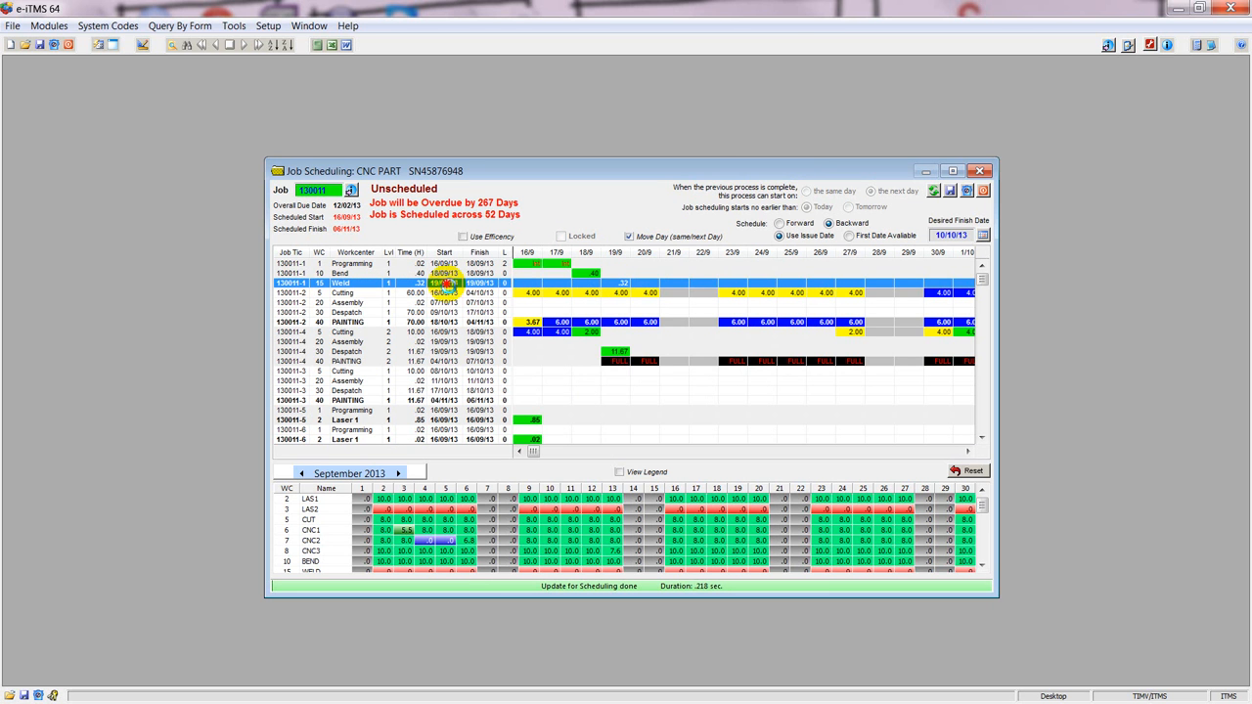
{"action": "double_click", "coordinate": [445, 284]}
{"action": "left_click", "coordinate": [632, 274]}
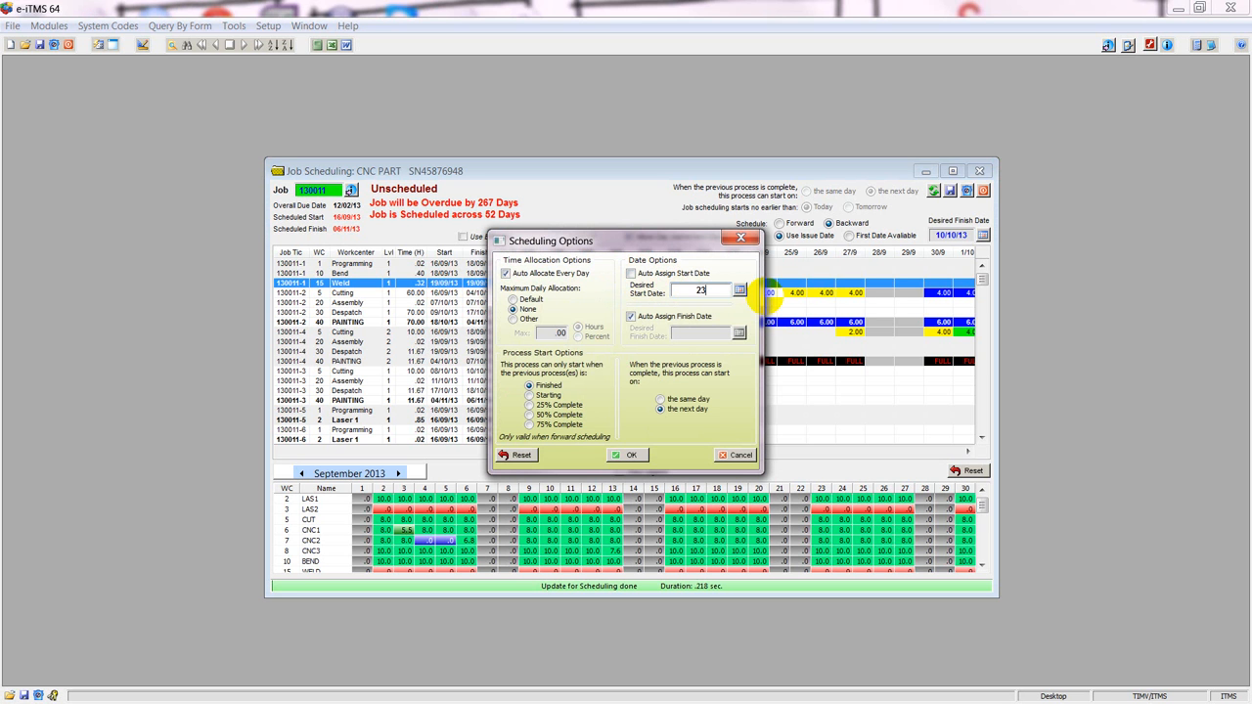
{"action": "left_click", "coordinate": [628, 455]}
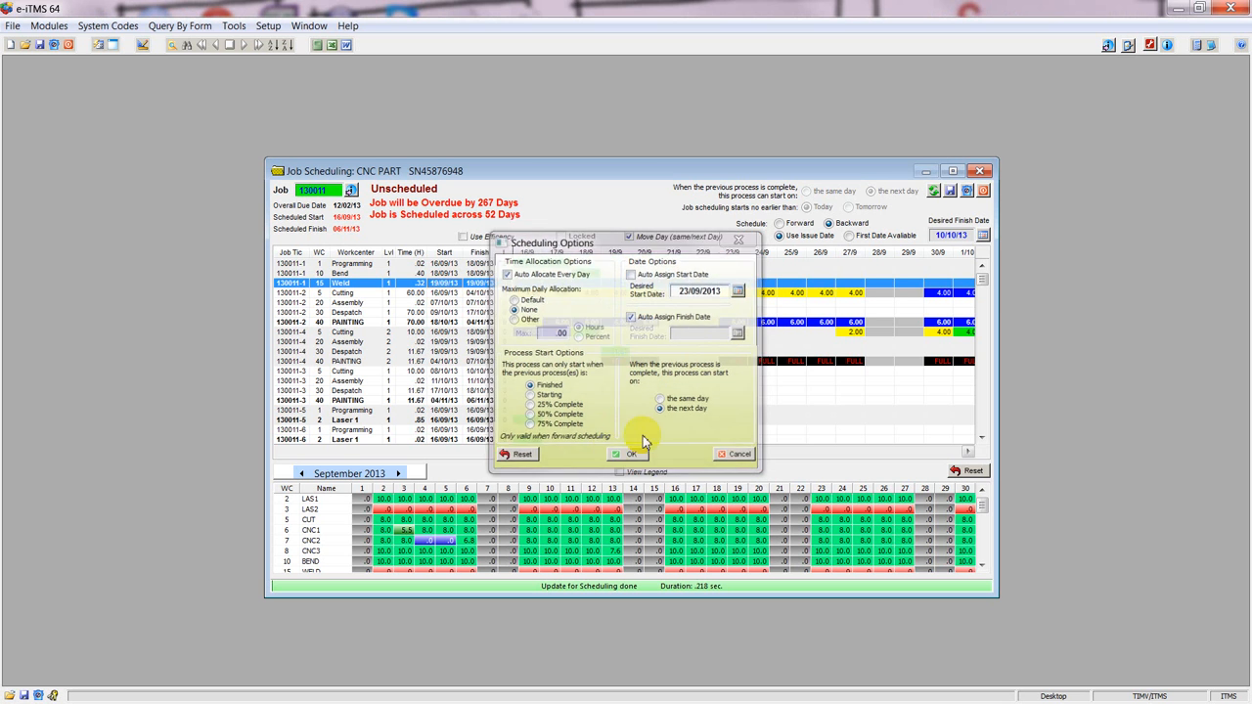
{"action": "left_click", "coordinate": [934, 191]}
{"action": "left_click", "coordinate": [739, 283]}
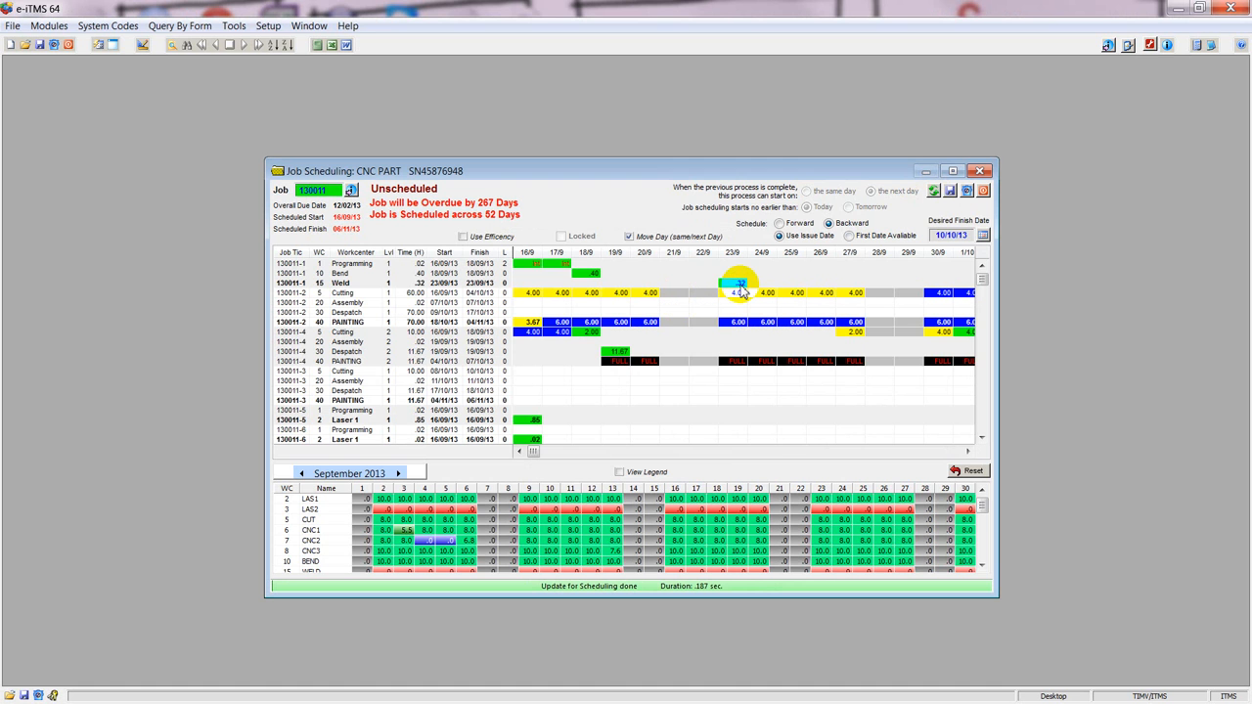